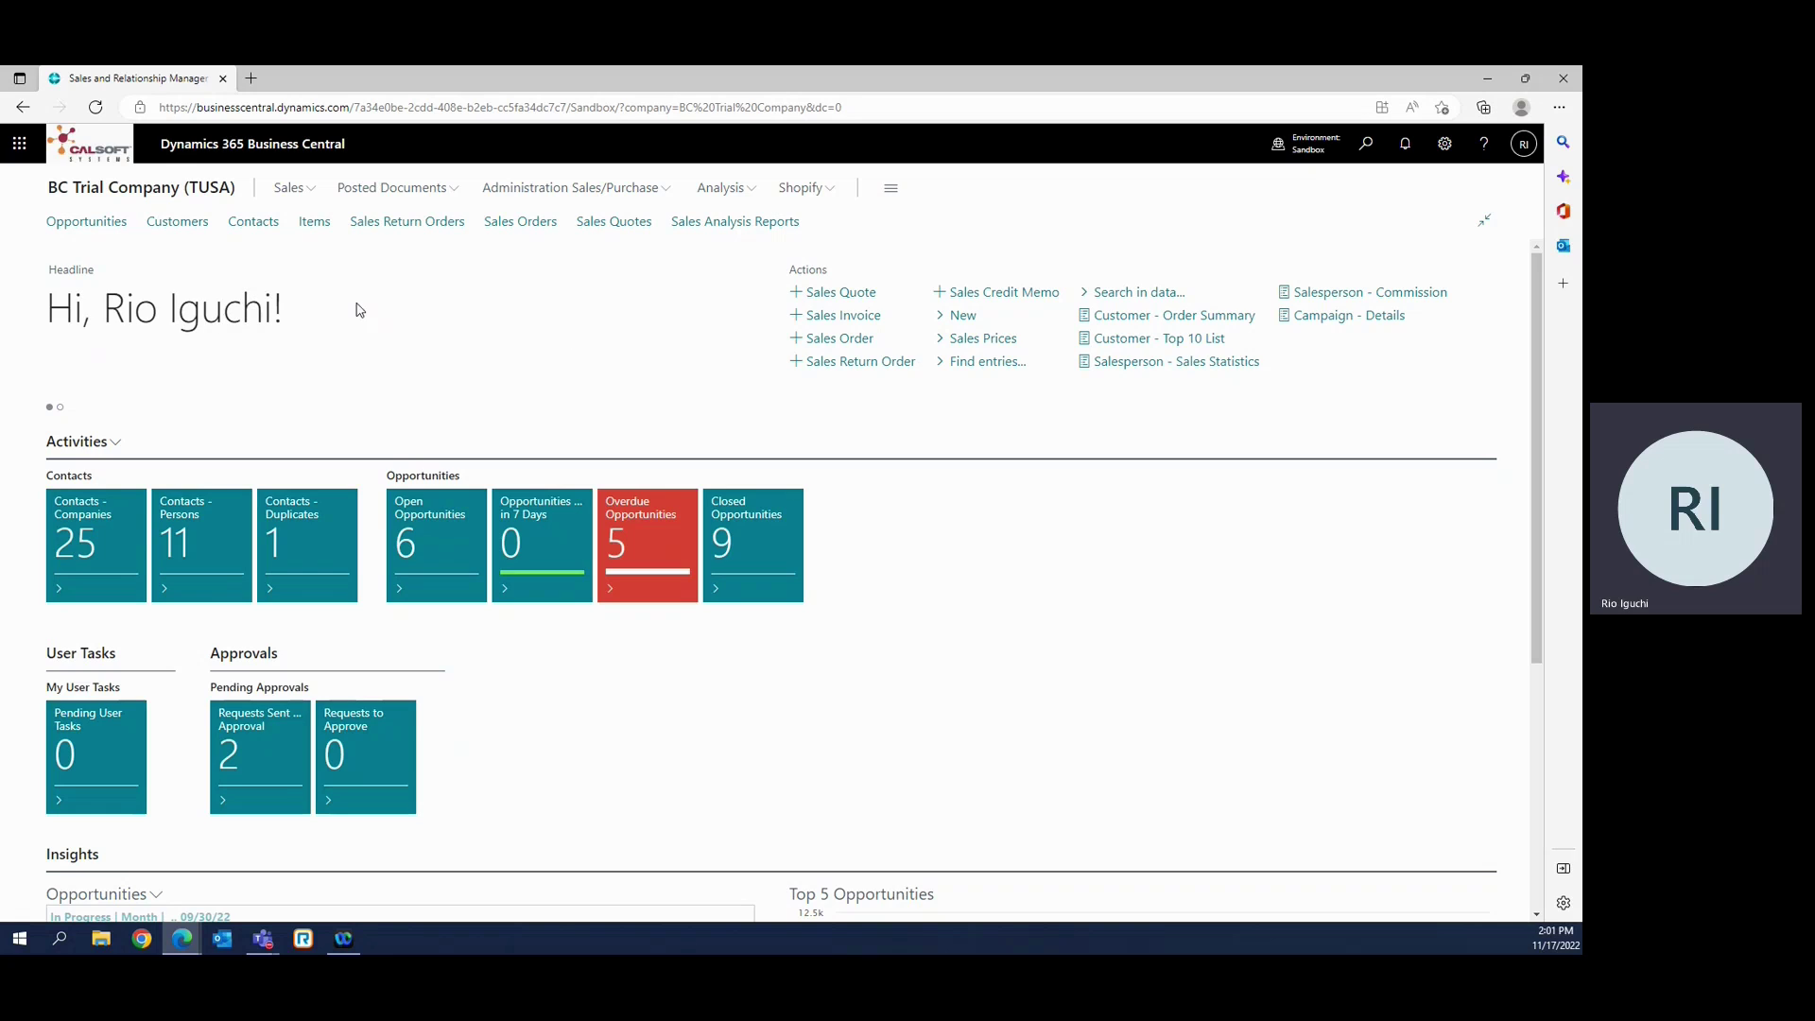
# Open the Customers list and acknowledge the 'App published: Hello world' notice.
pyautogui.click(178, 222)
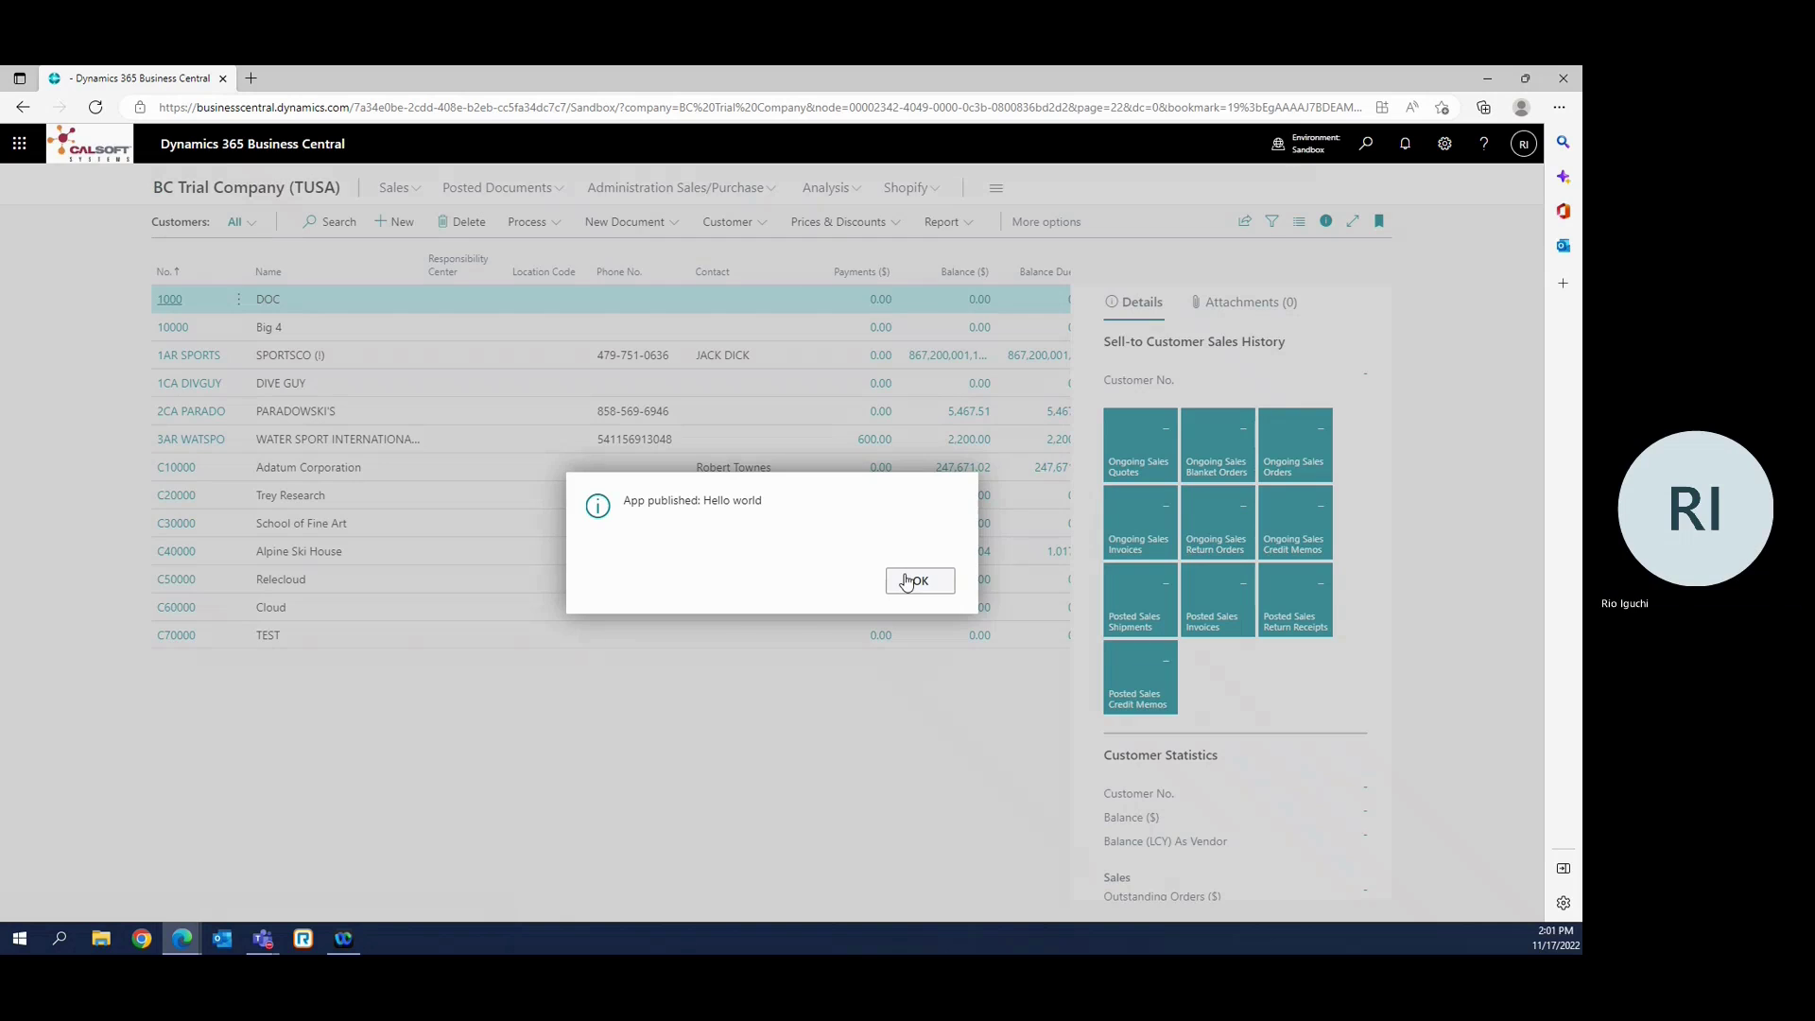
pyautogui.click(914, 580)
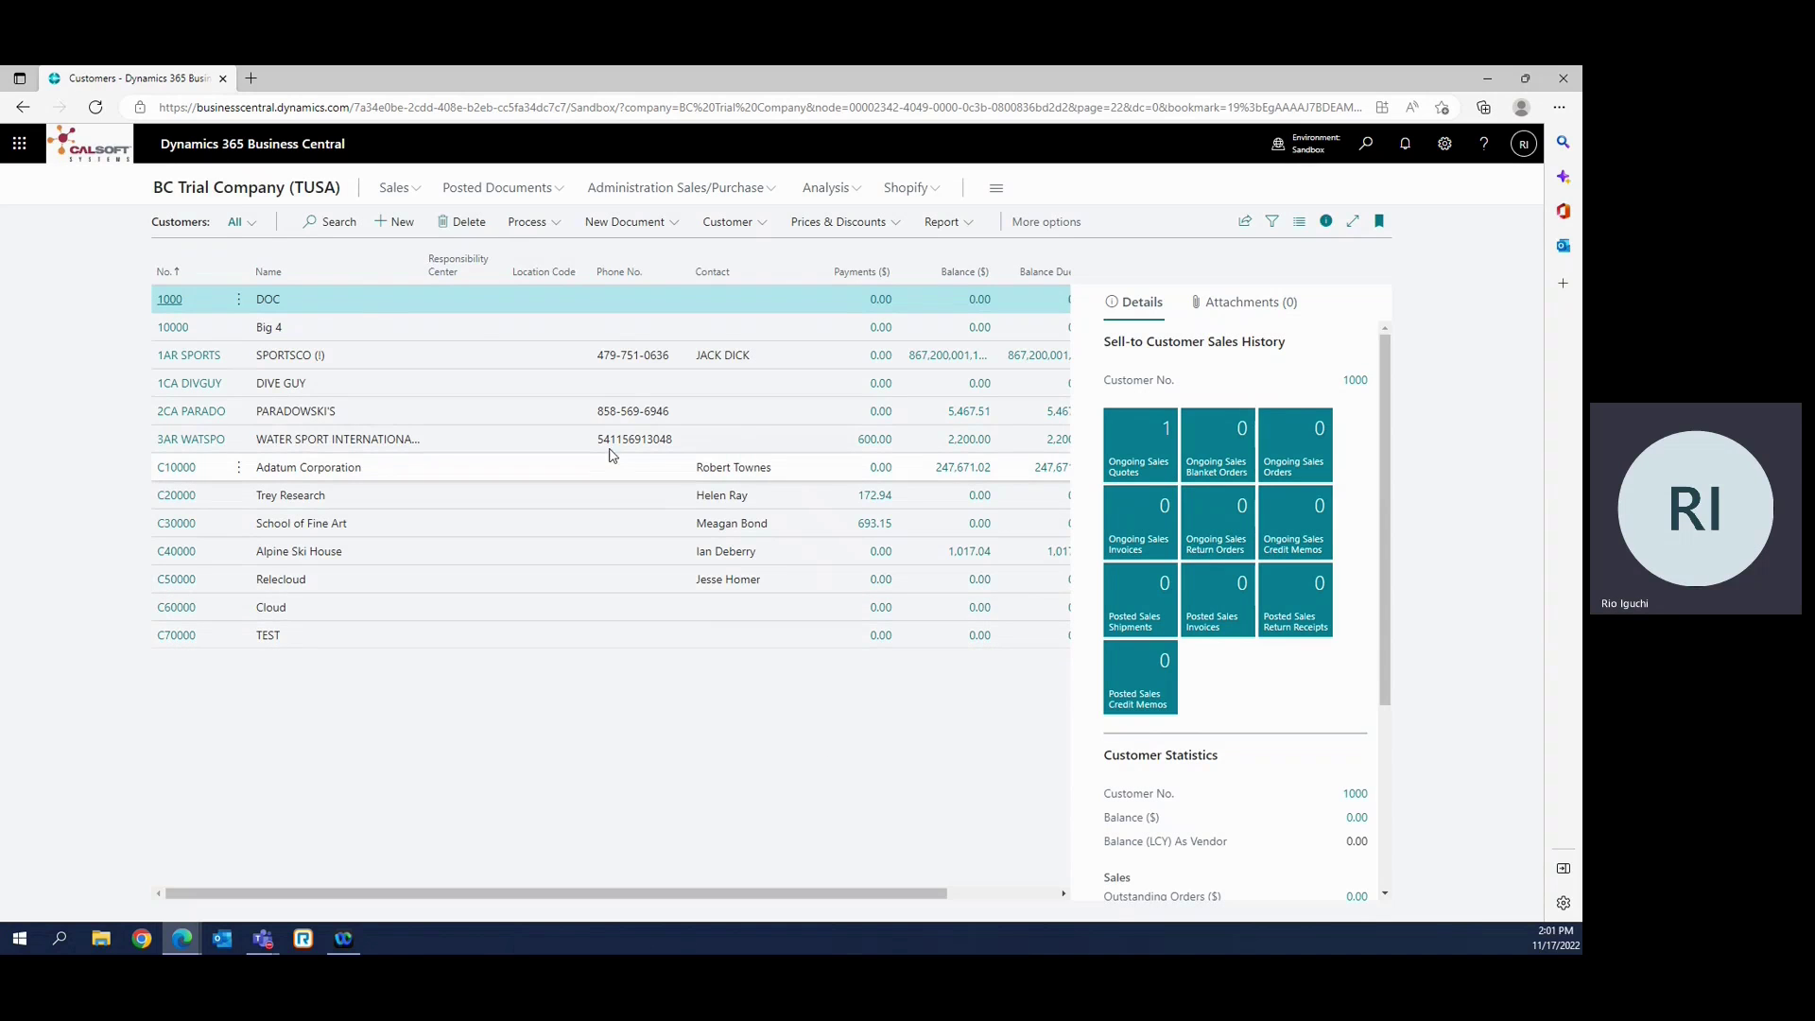
# Open the Customer Card for customer 1000, DOC, from the Customers list.
pyautogui.click(169, 300)
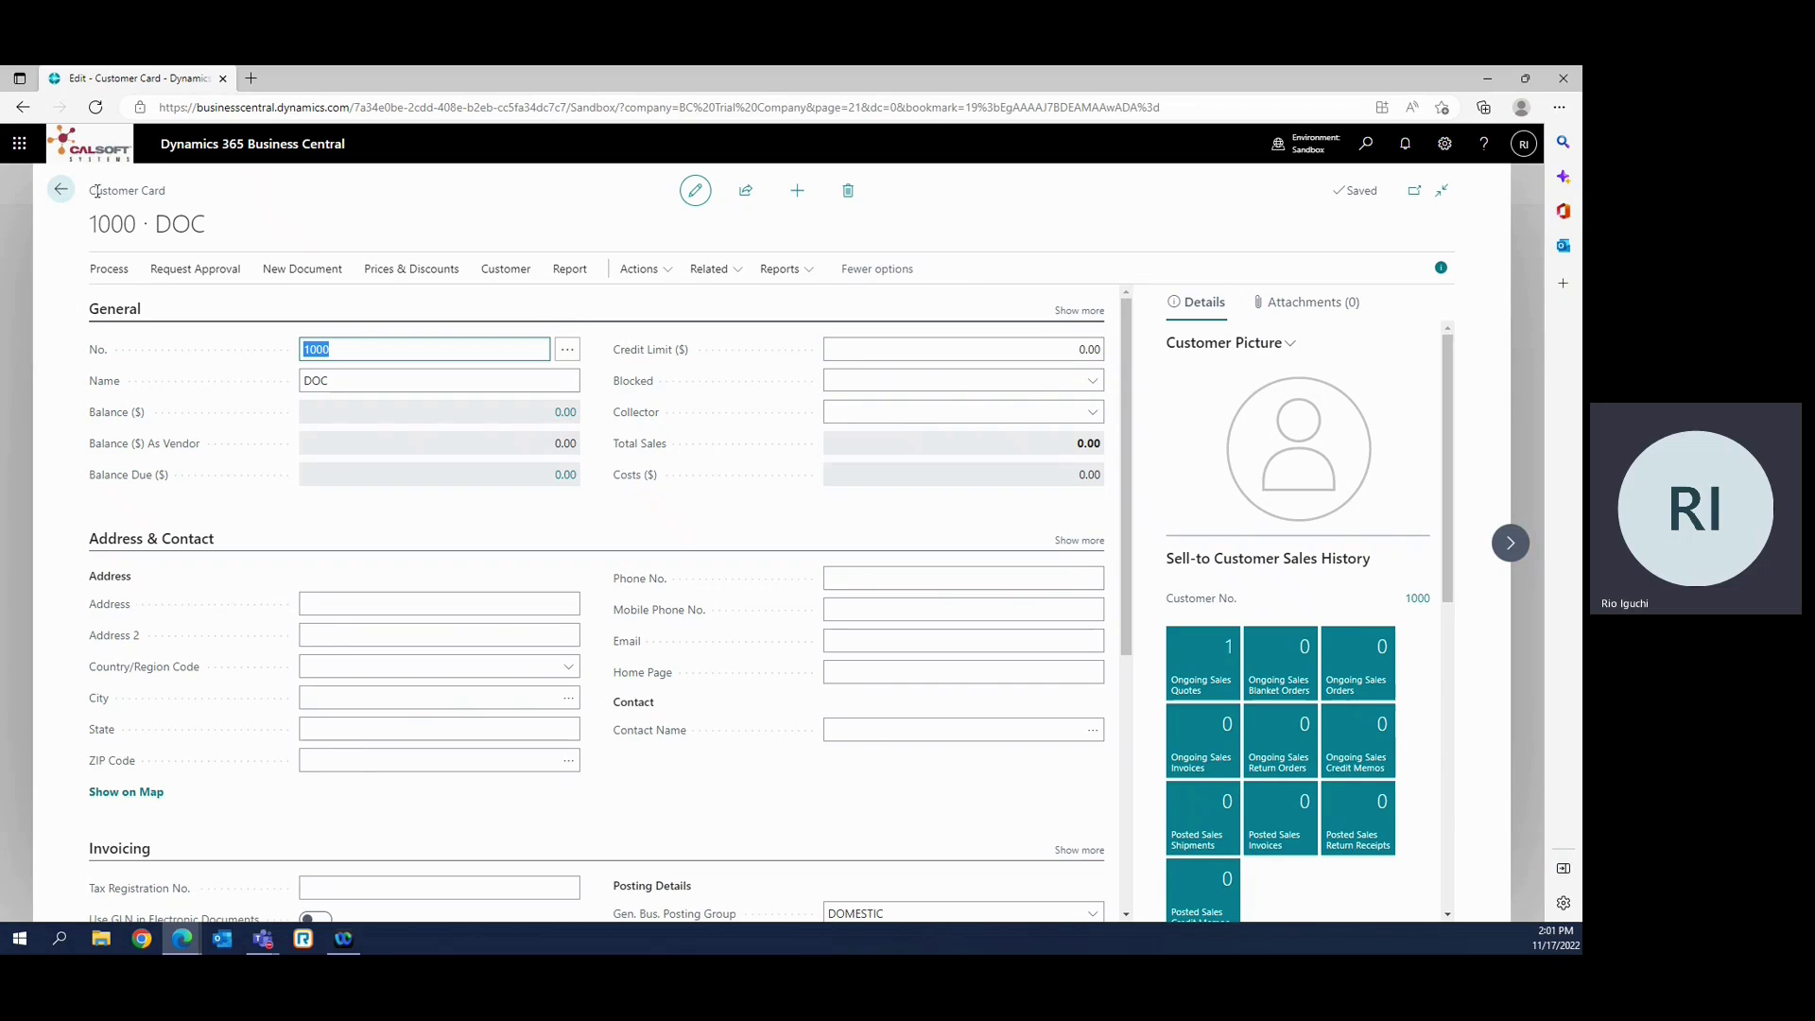
# Export the Customers list with Edit in Excel and open Customer Card (8).xlsx with editing enabled.
pyautogui.click(61, 191)
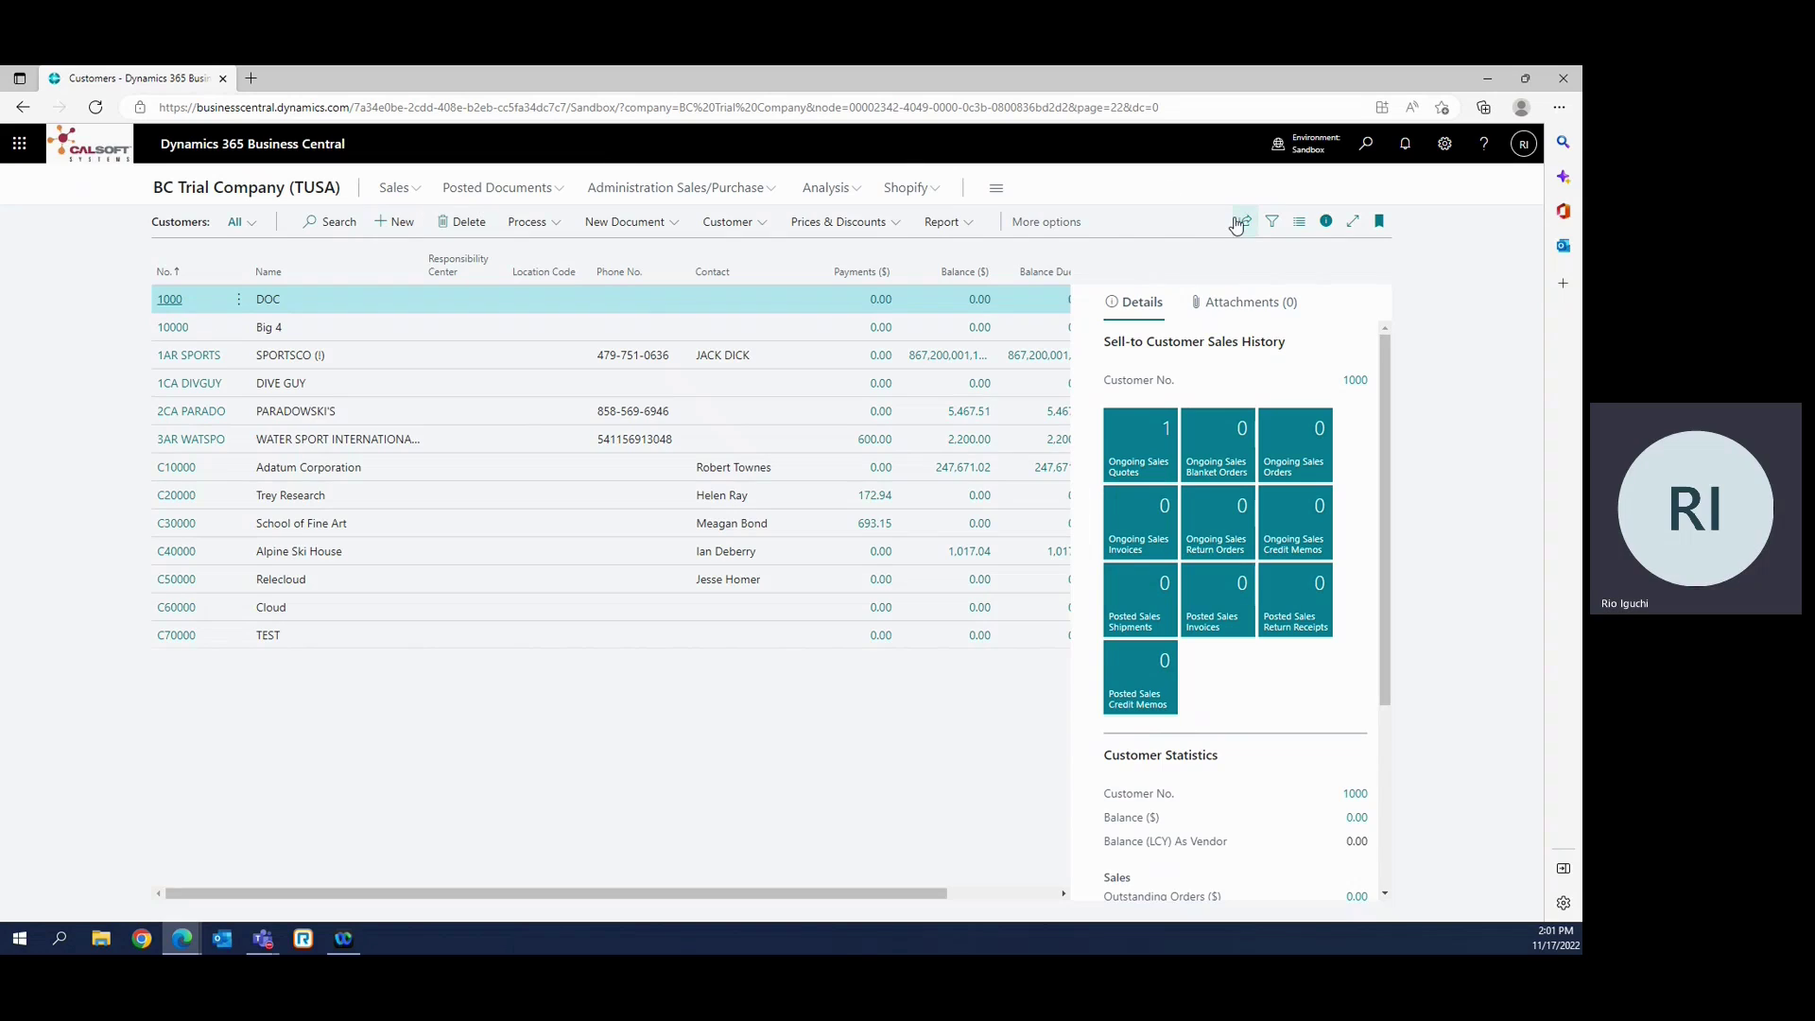
pyautogui.click(1244, 221)
pyautogui.click(1188, 293)
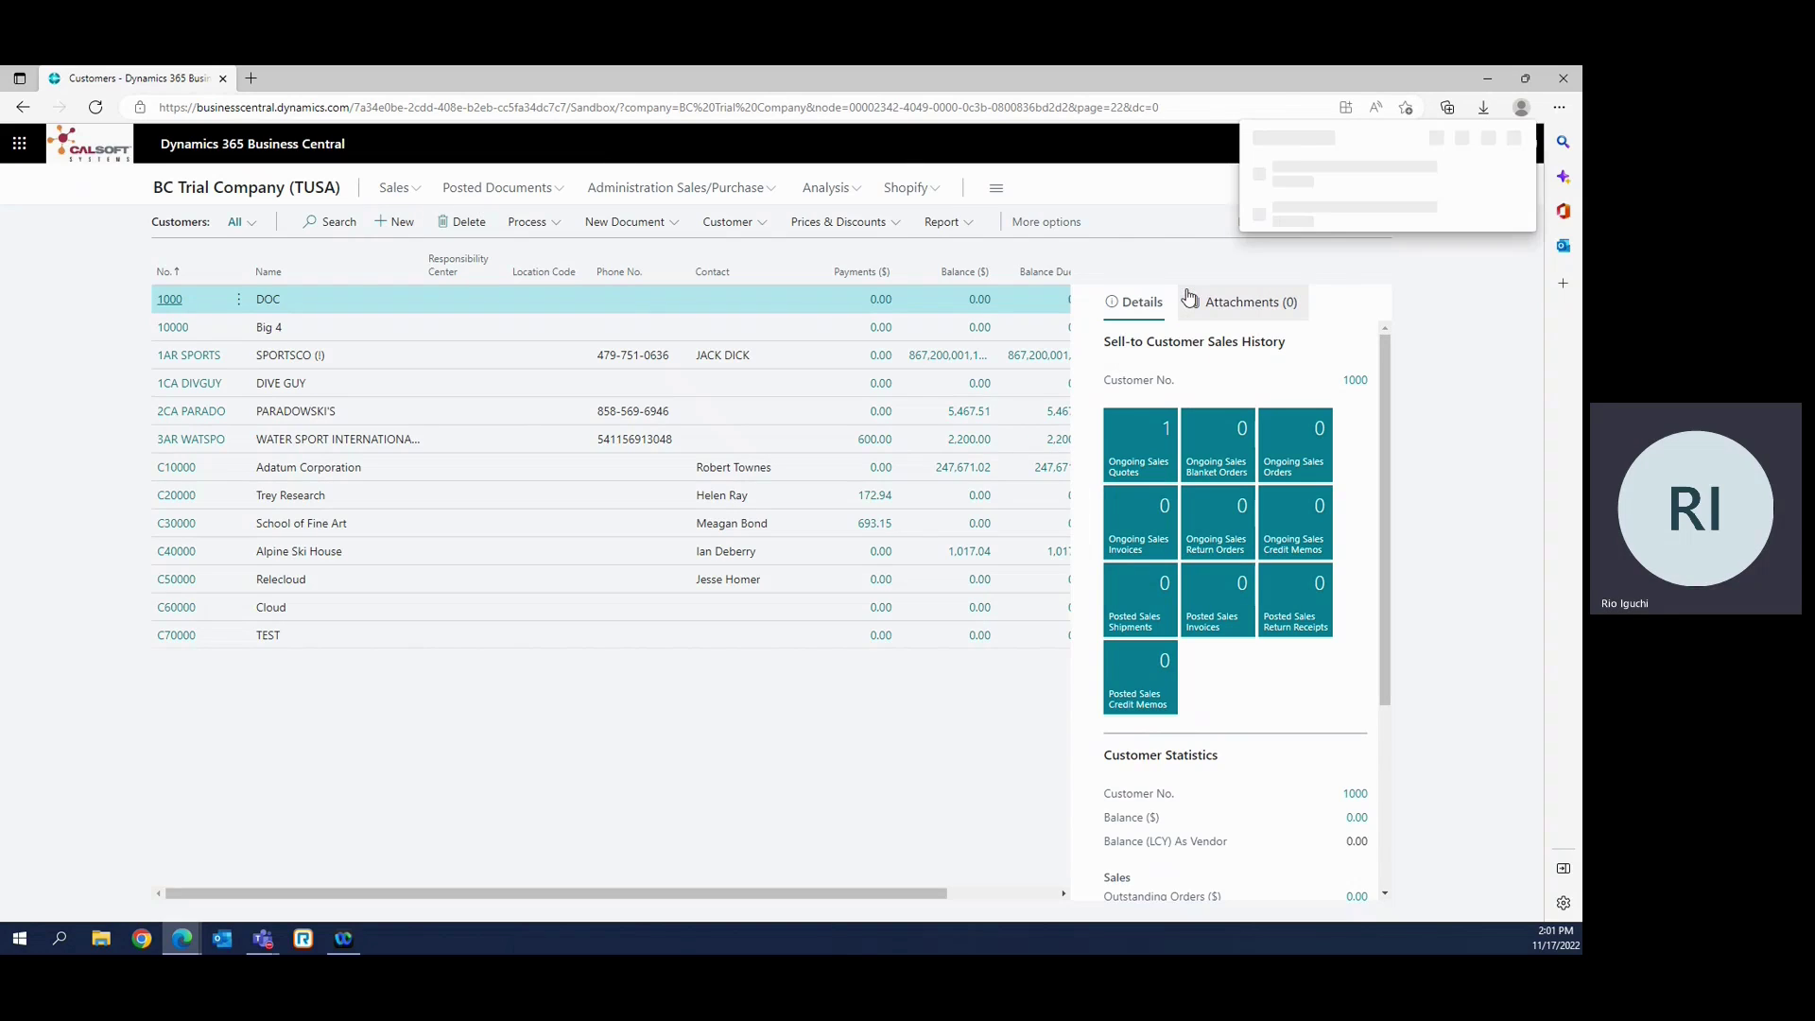
pyautogui.click(1267, 179)
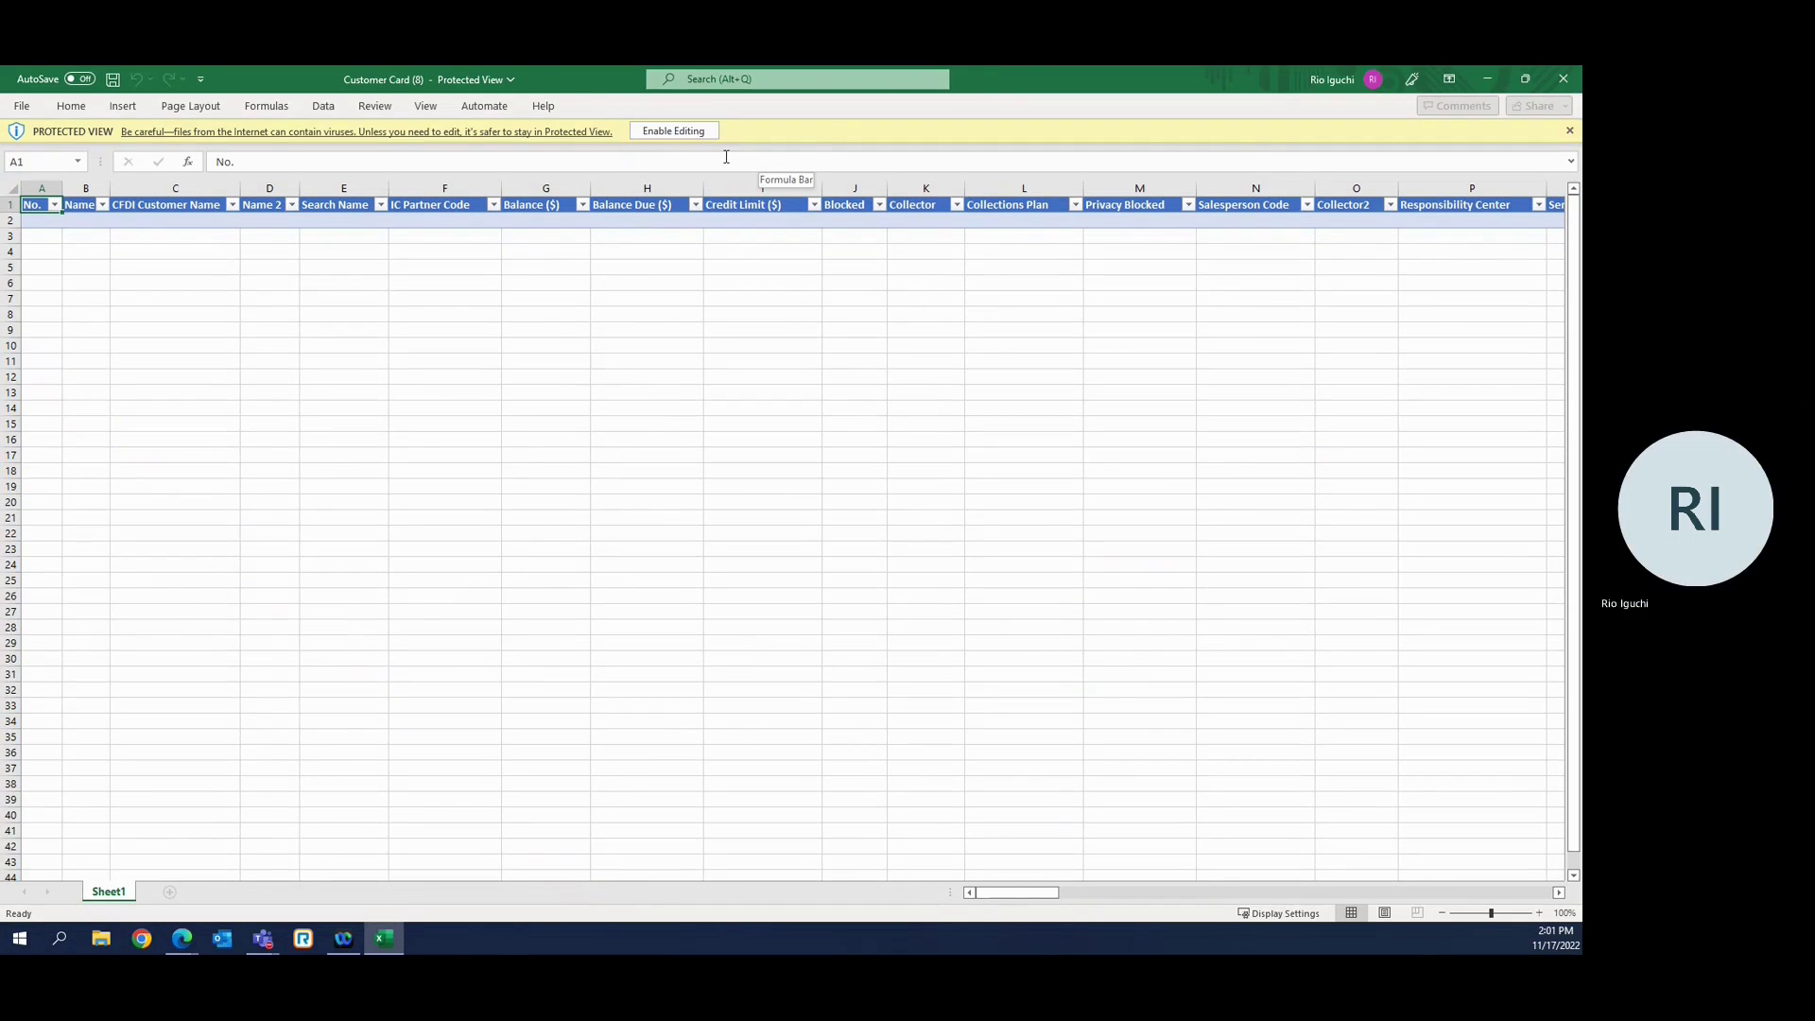
pyautogui.click(673, 130)
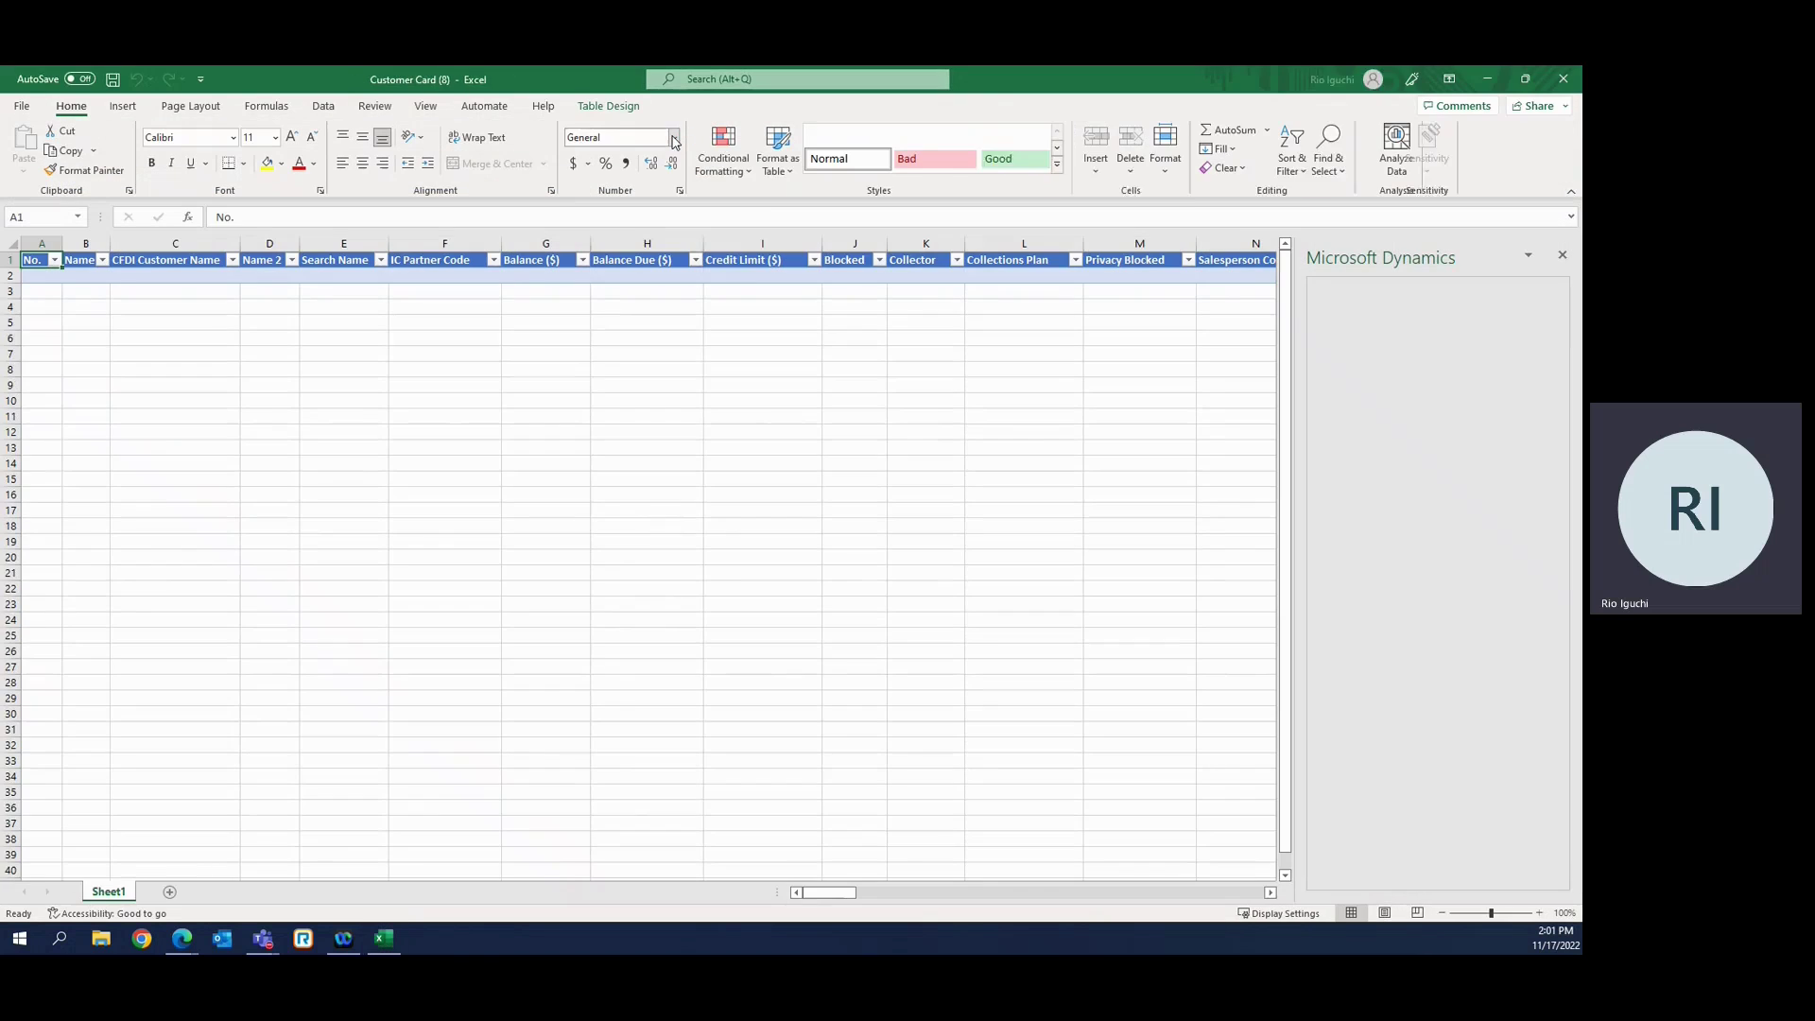
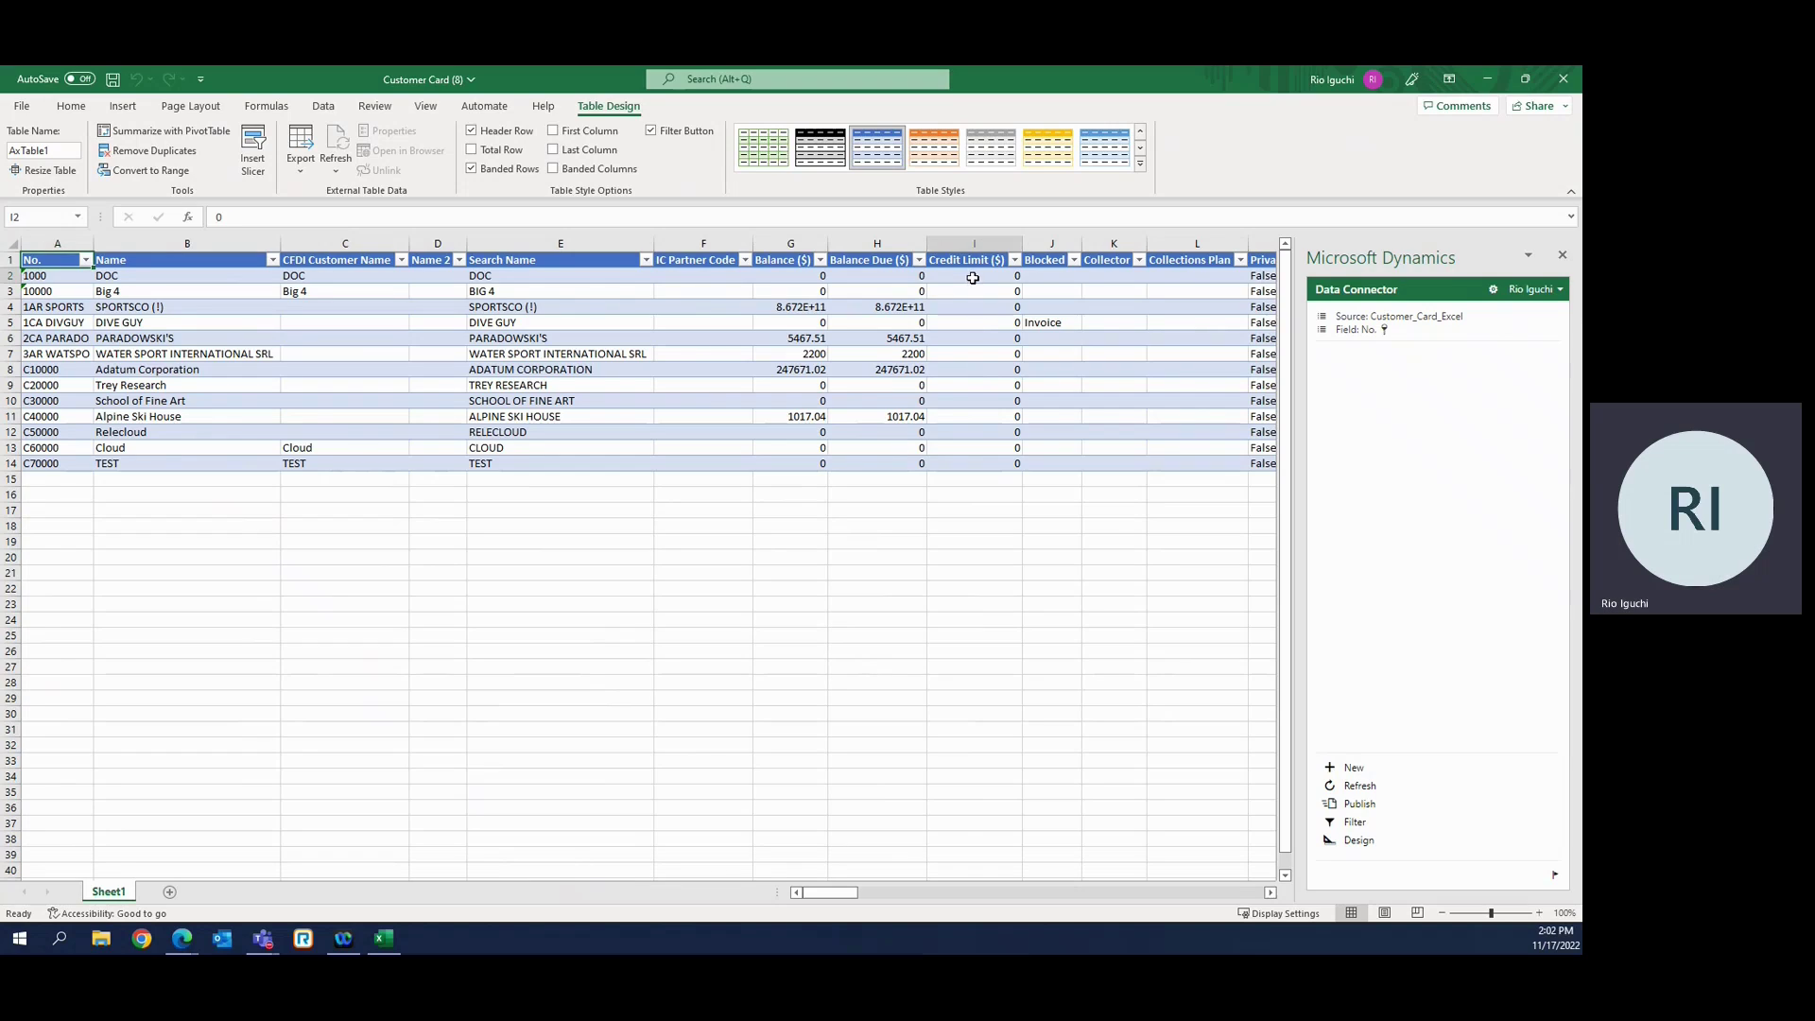
# Change customer DOC's credit limit in cell I2 from 0 to 1000.
pyautogui.doubleClick(972, 276)
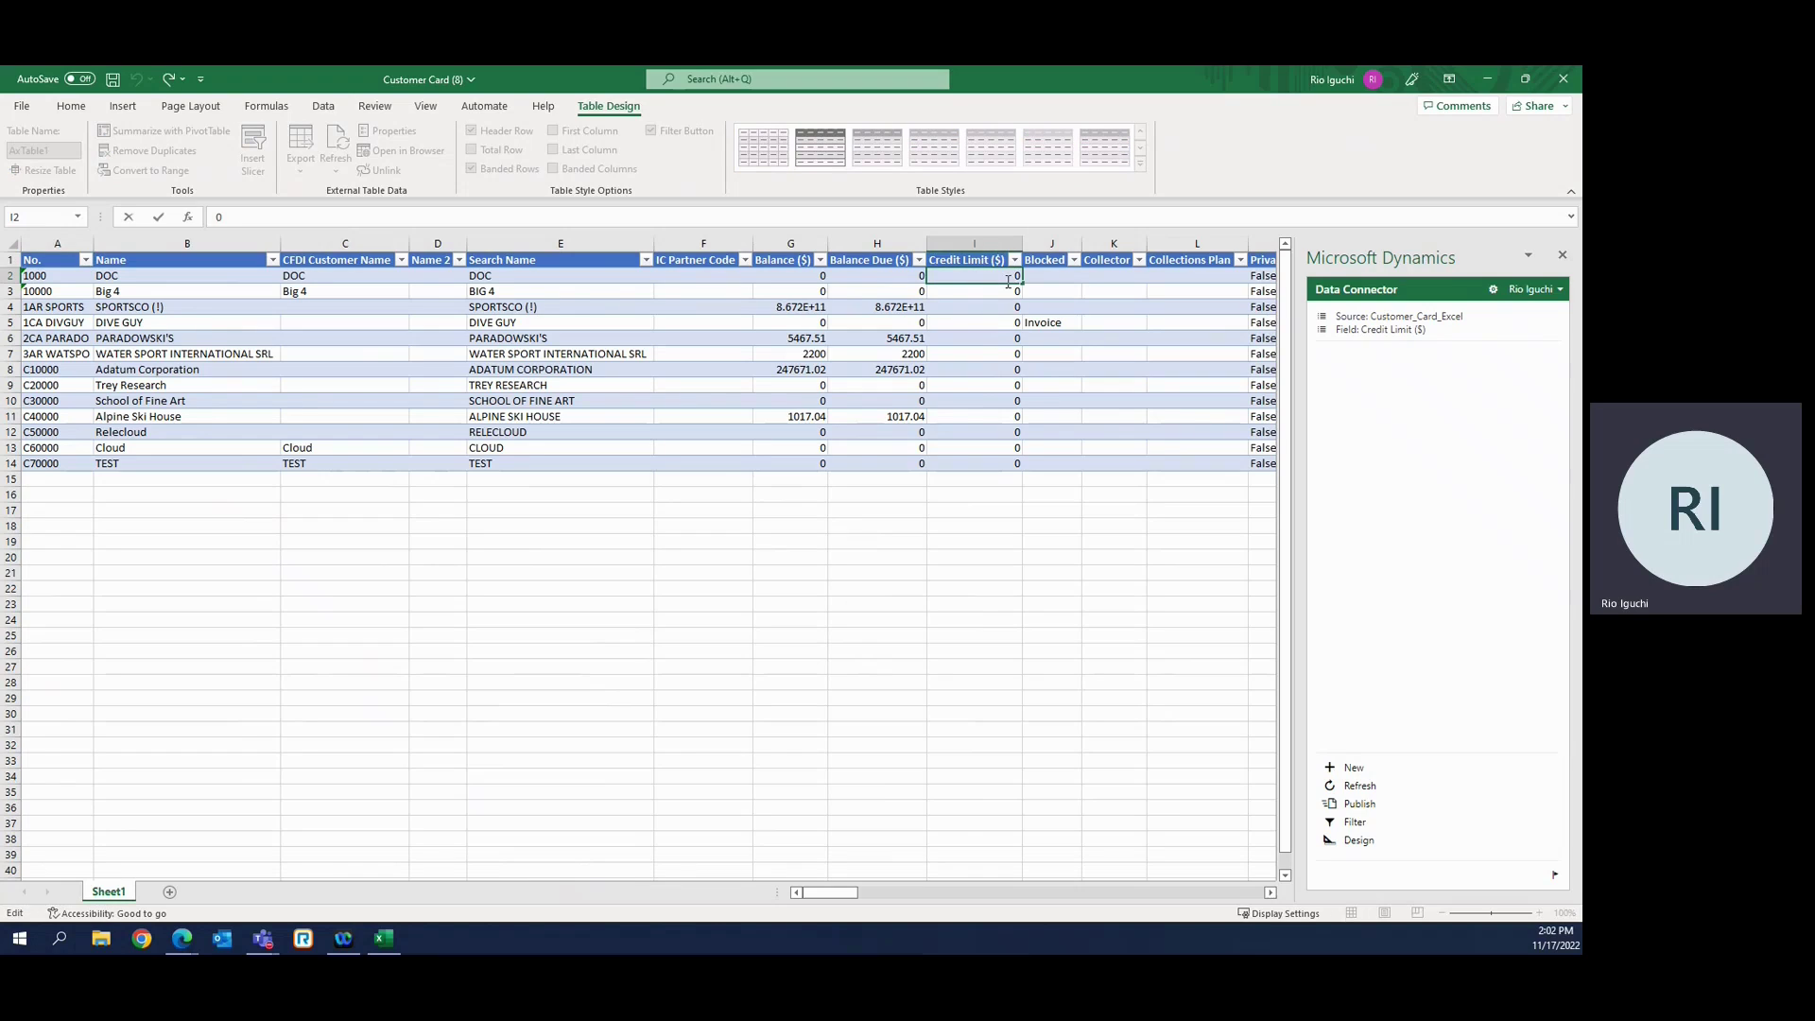
pyautogui.press('BackSpace')
pyautogui.write('1')
pyautogui.write('000')
pyautogui.click(1016, 540)
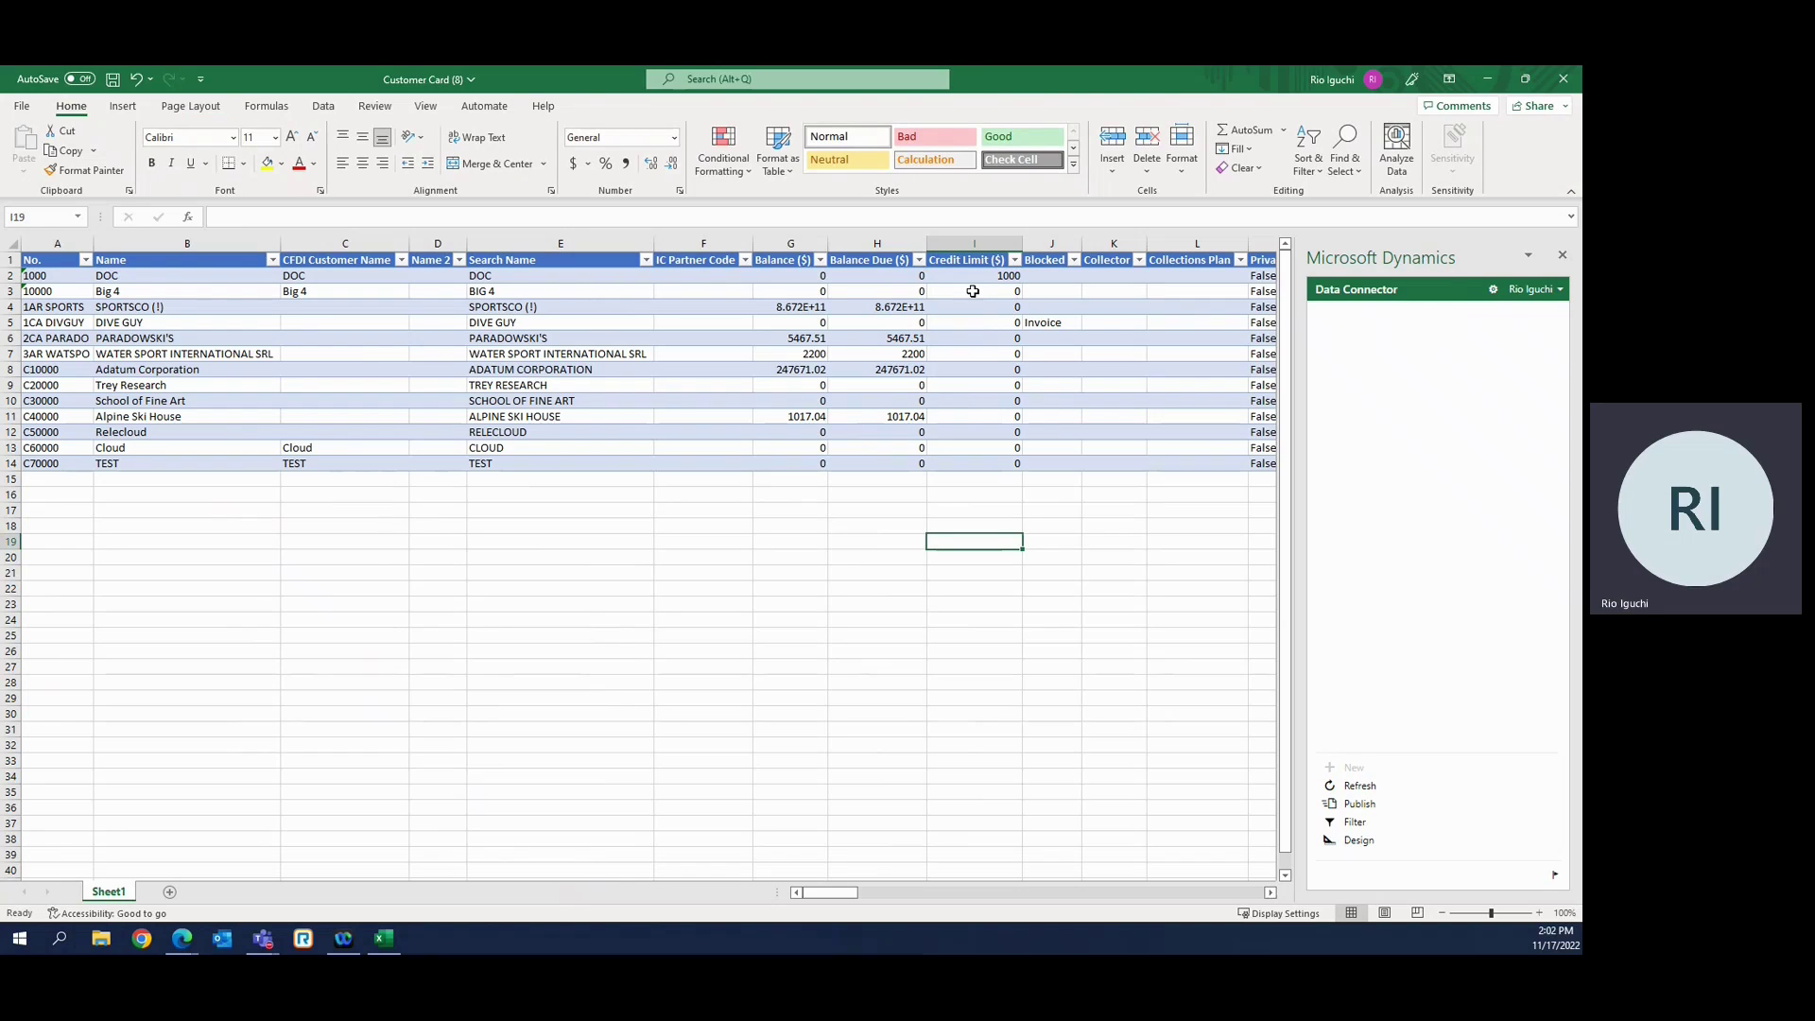
# Fill 1000 into credit limit cells I3:I14 for the remaining customers.
pyautogui.moveTo(972, 291); pyautogui.dragTo(962, 463)
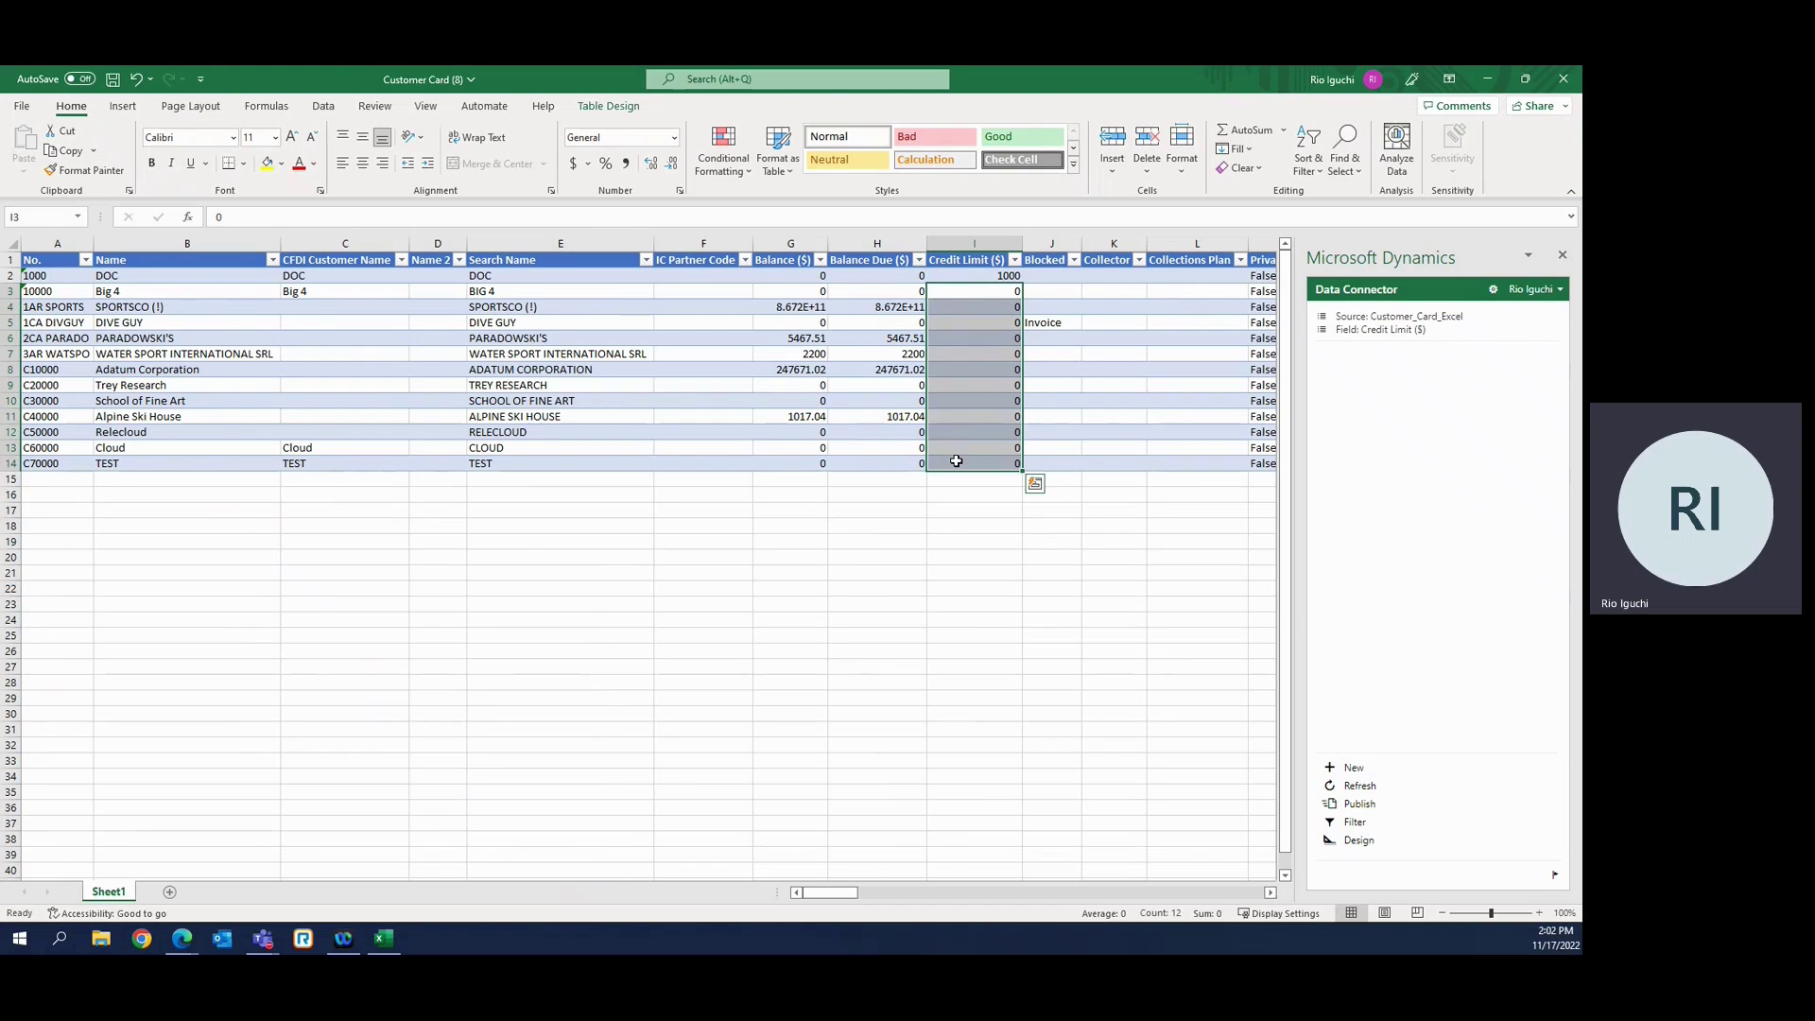
pyautogui.write('1')
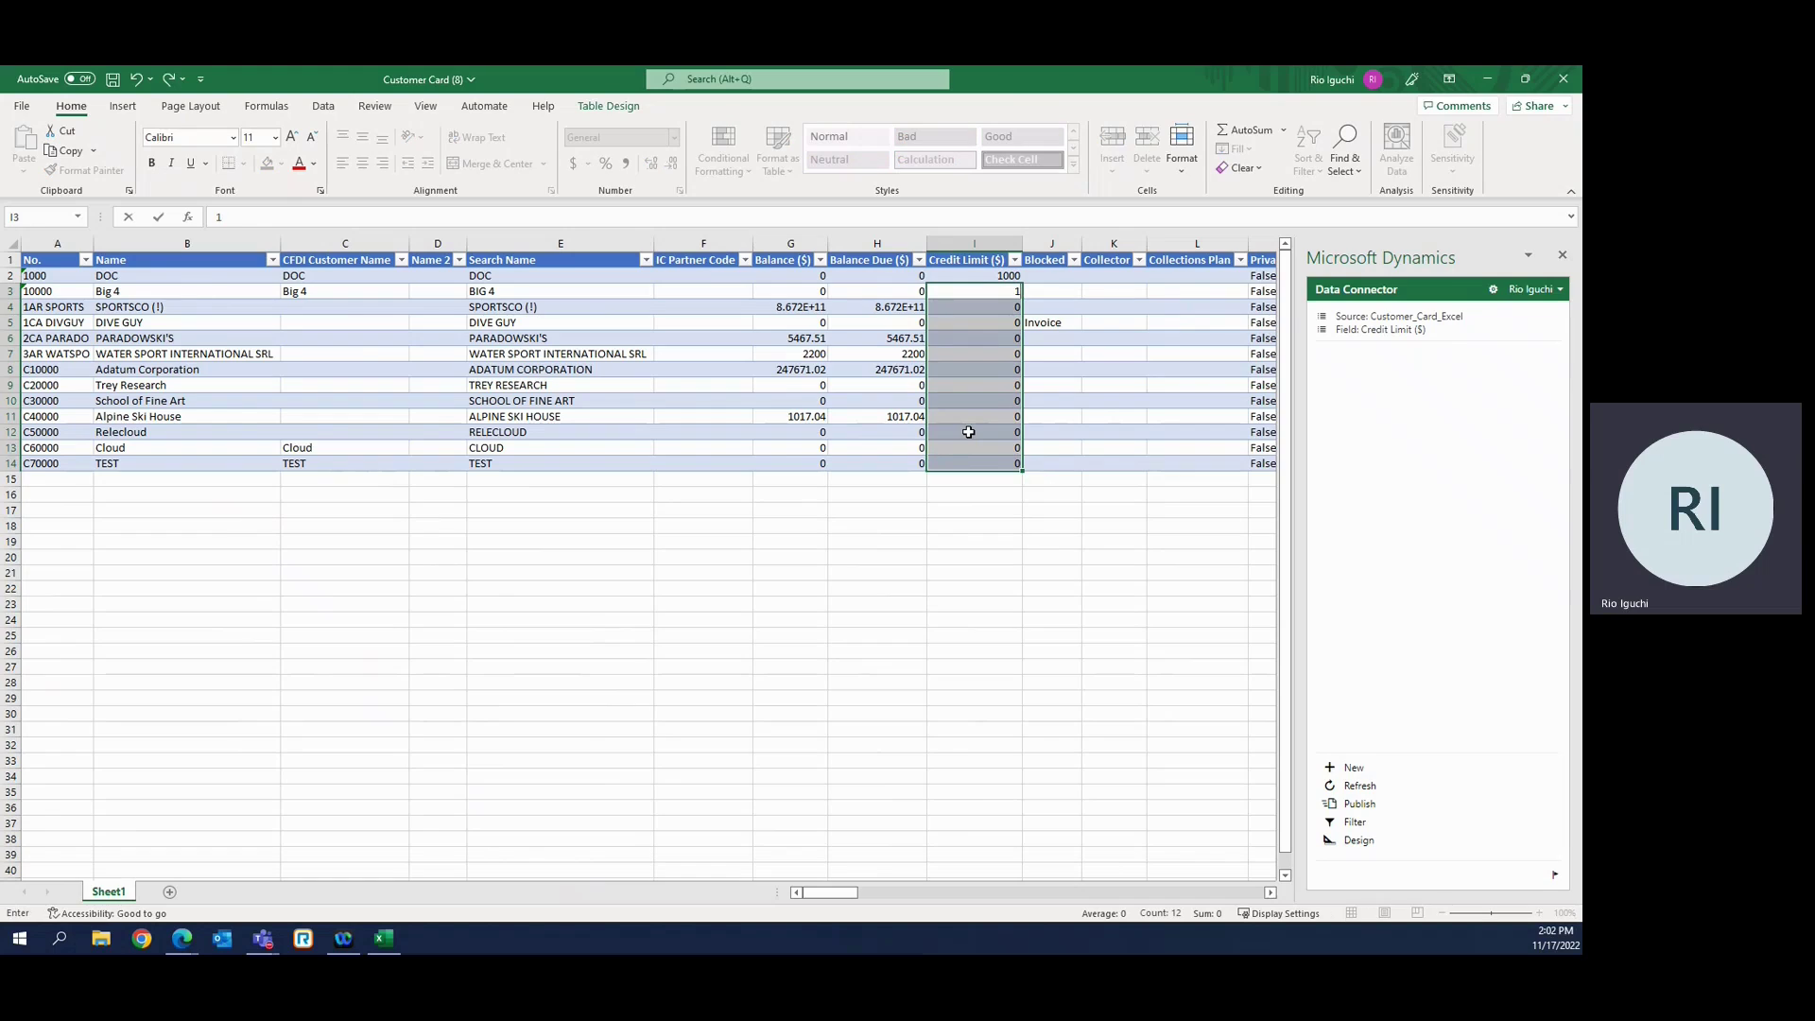
pyautogui.write('000')
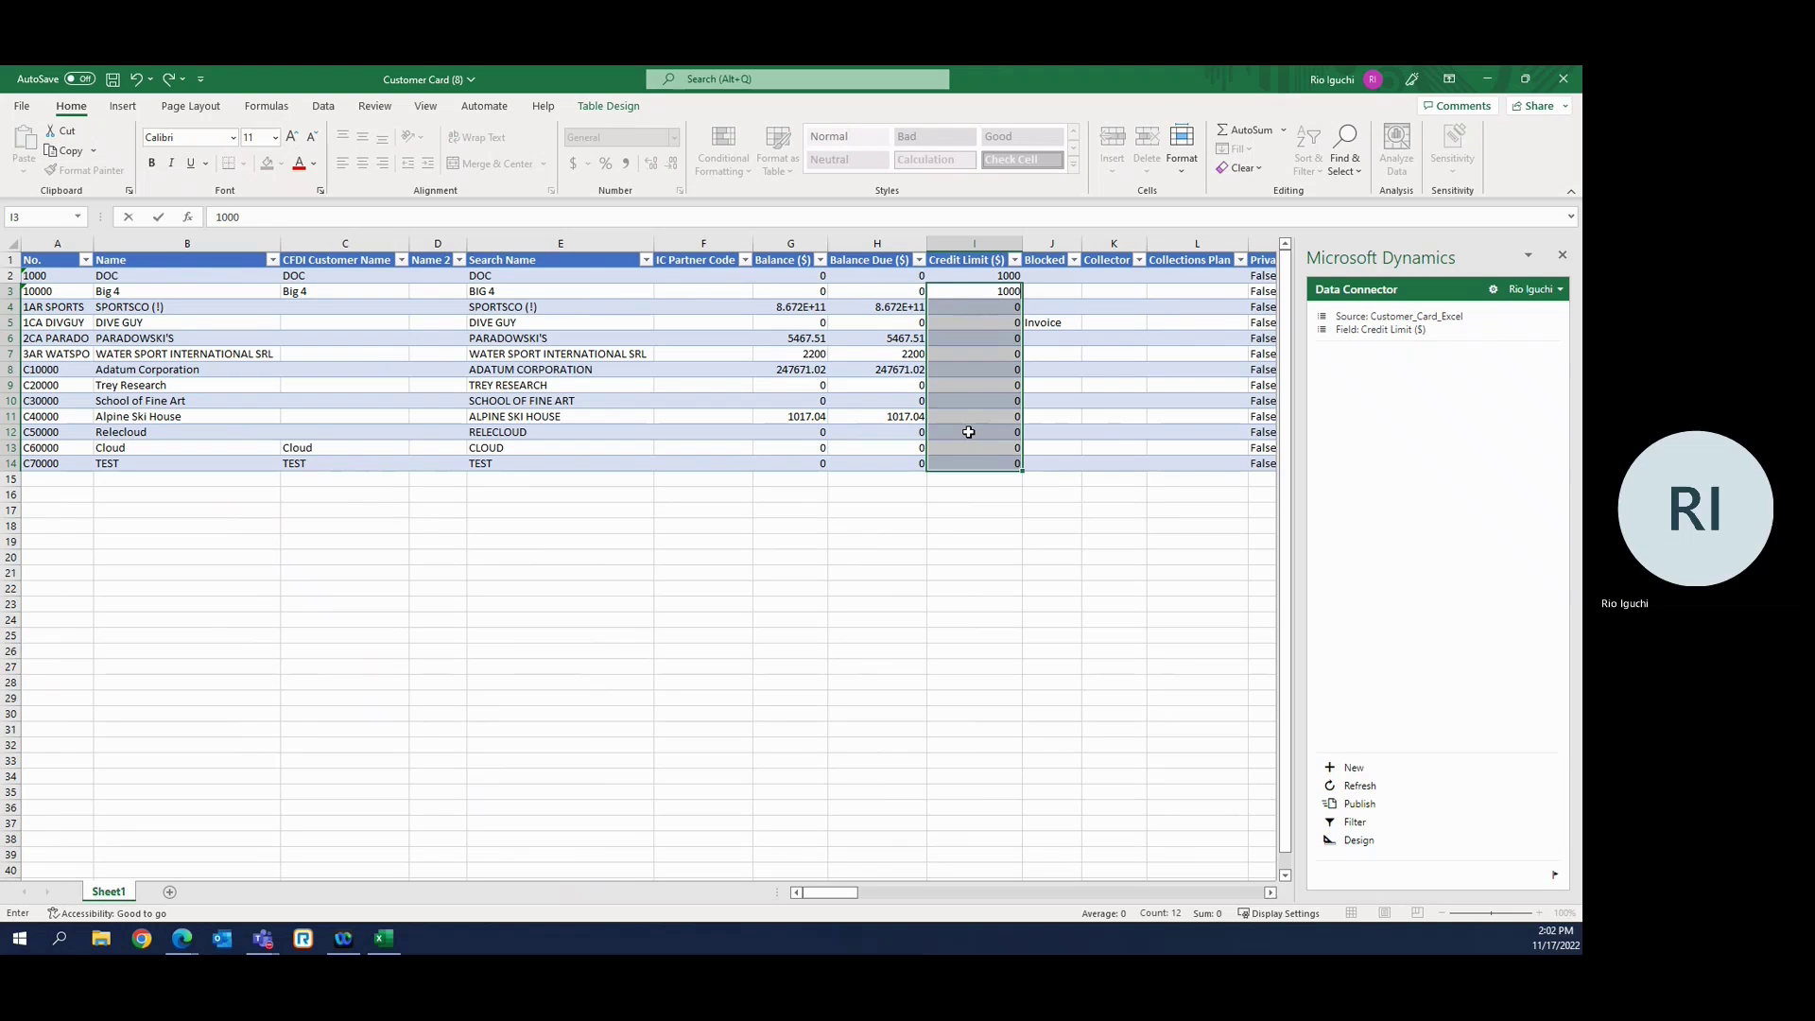
pyautogui.hotkey('ctrl', 'Return')
pyautogui.click(1039, 613)
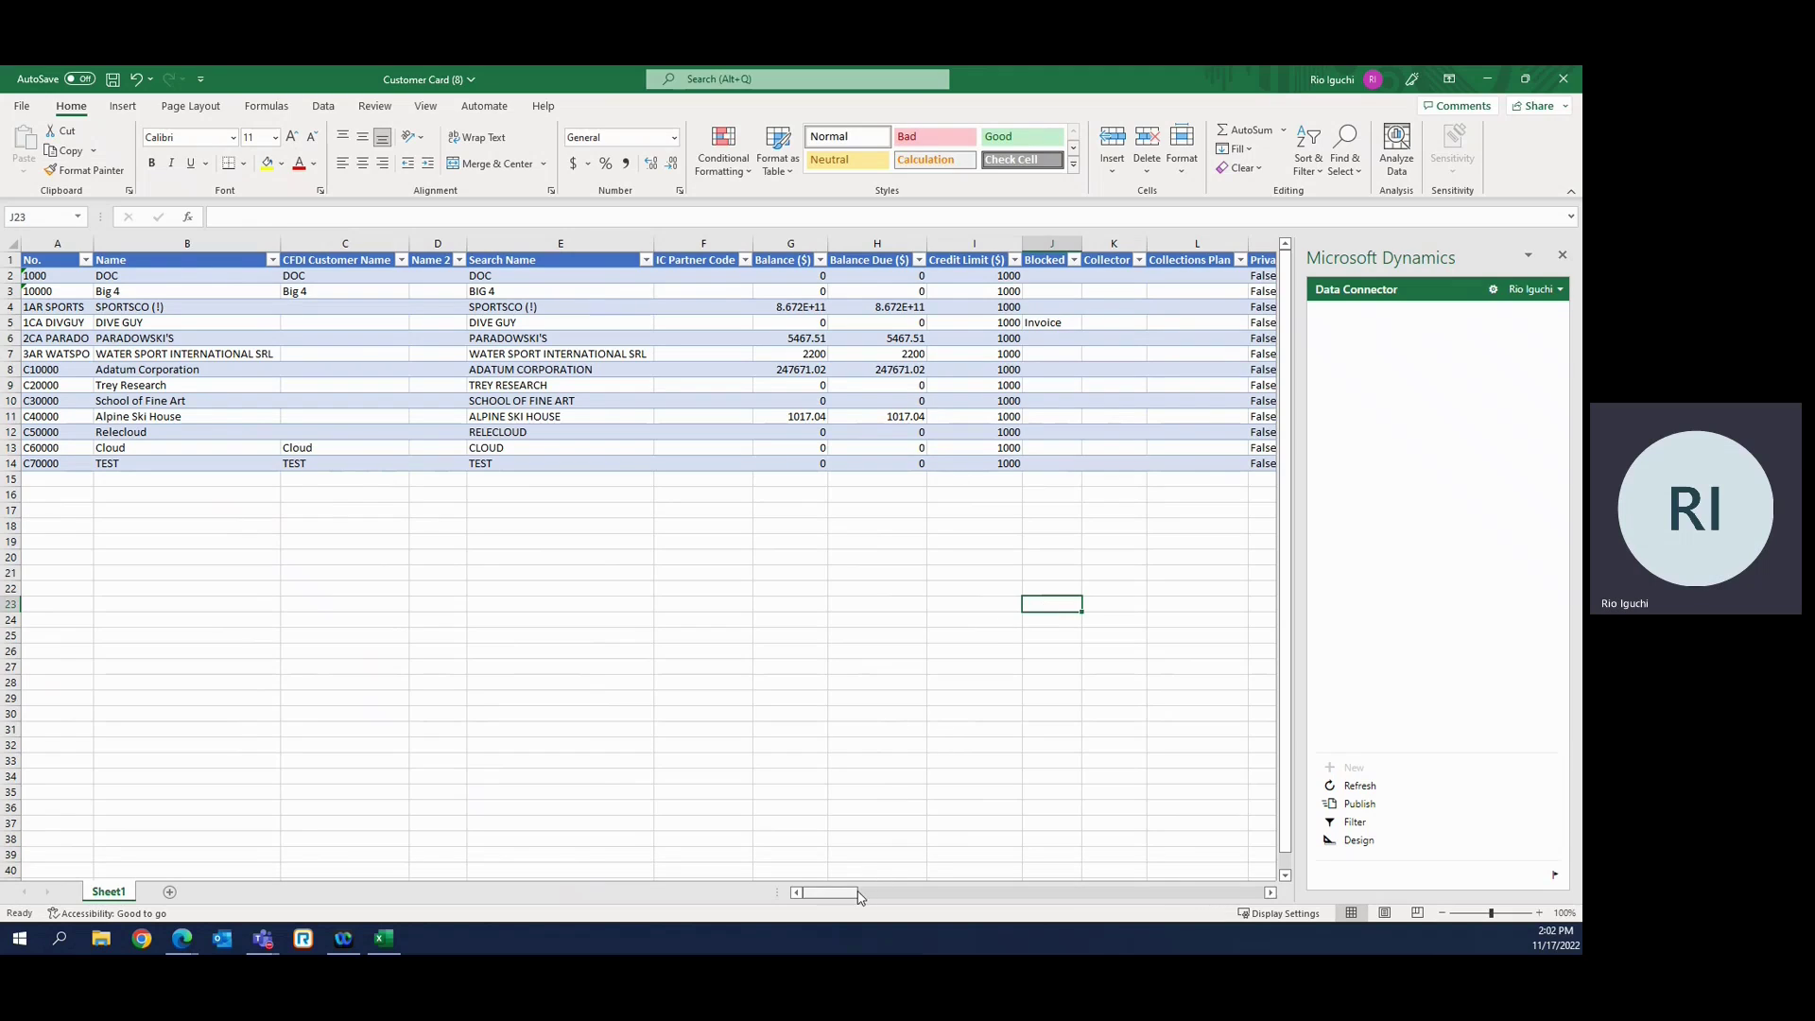
# Publish the credit limit edits through the Dynamics Data Connector, processing 13 changes.
pyautogui.click(1365, 804)
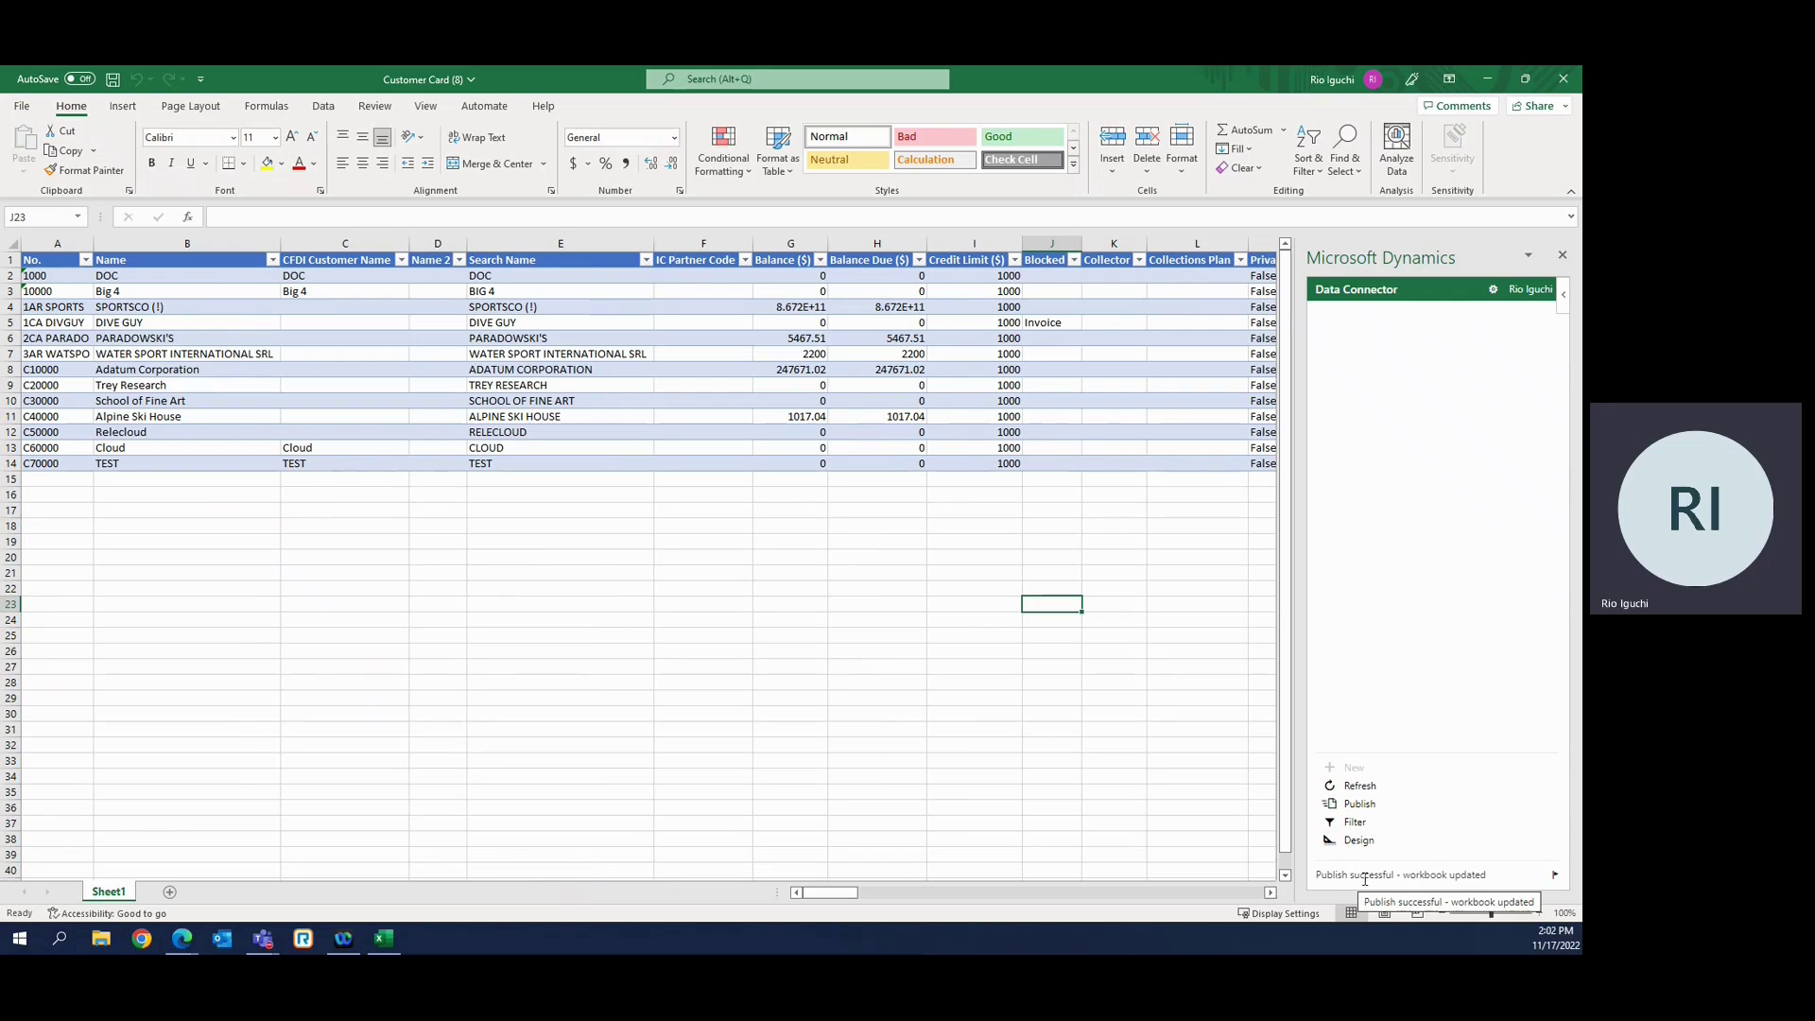
# Reload the Business Central customers list and dismiss the app published message.
pyautogui.click(1485, 79)
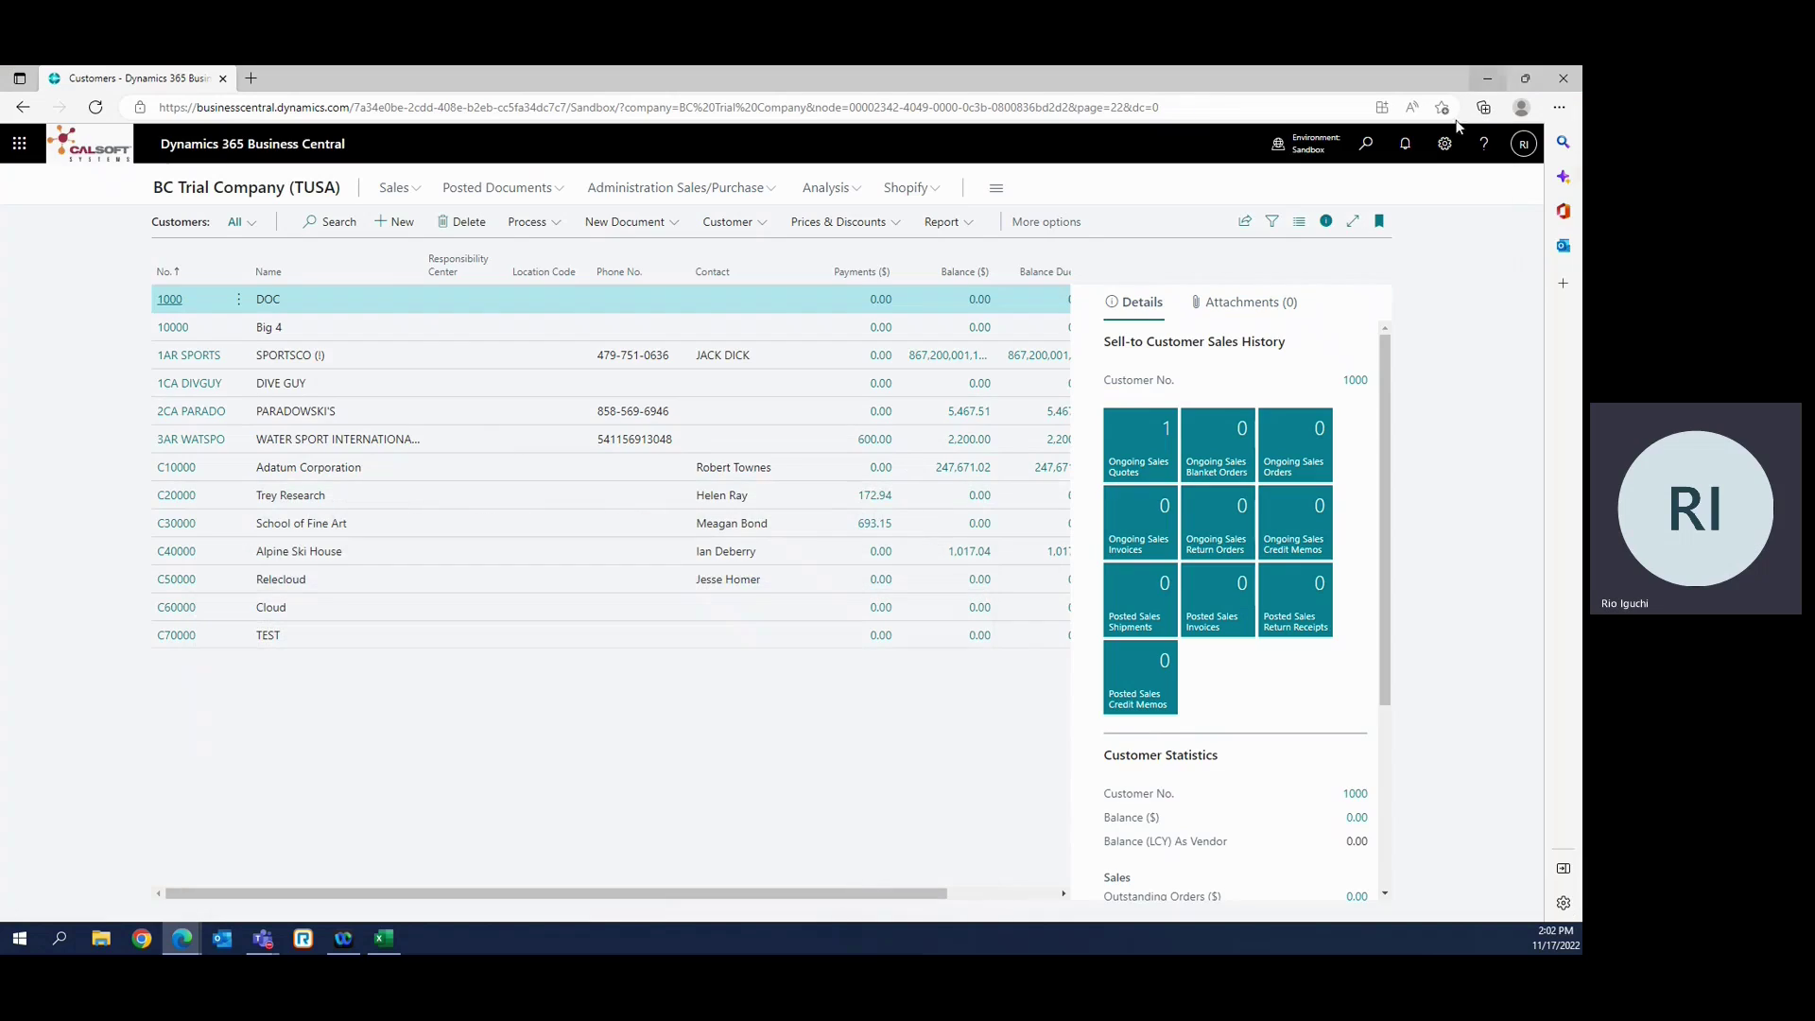
pyautogui.click(95, 107)
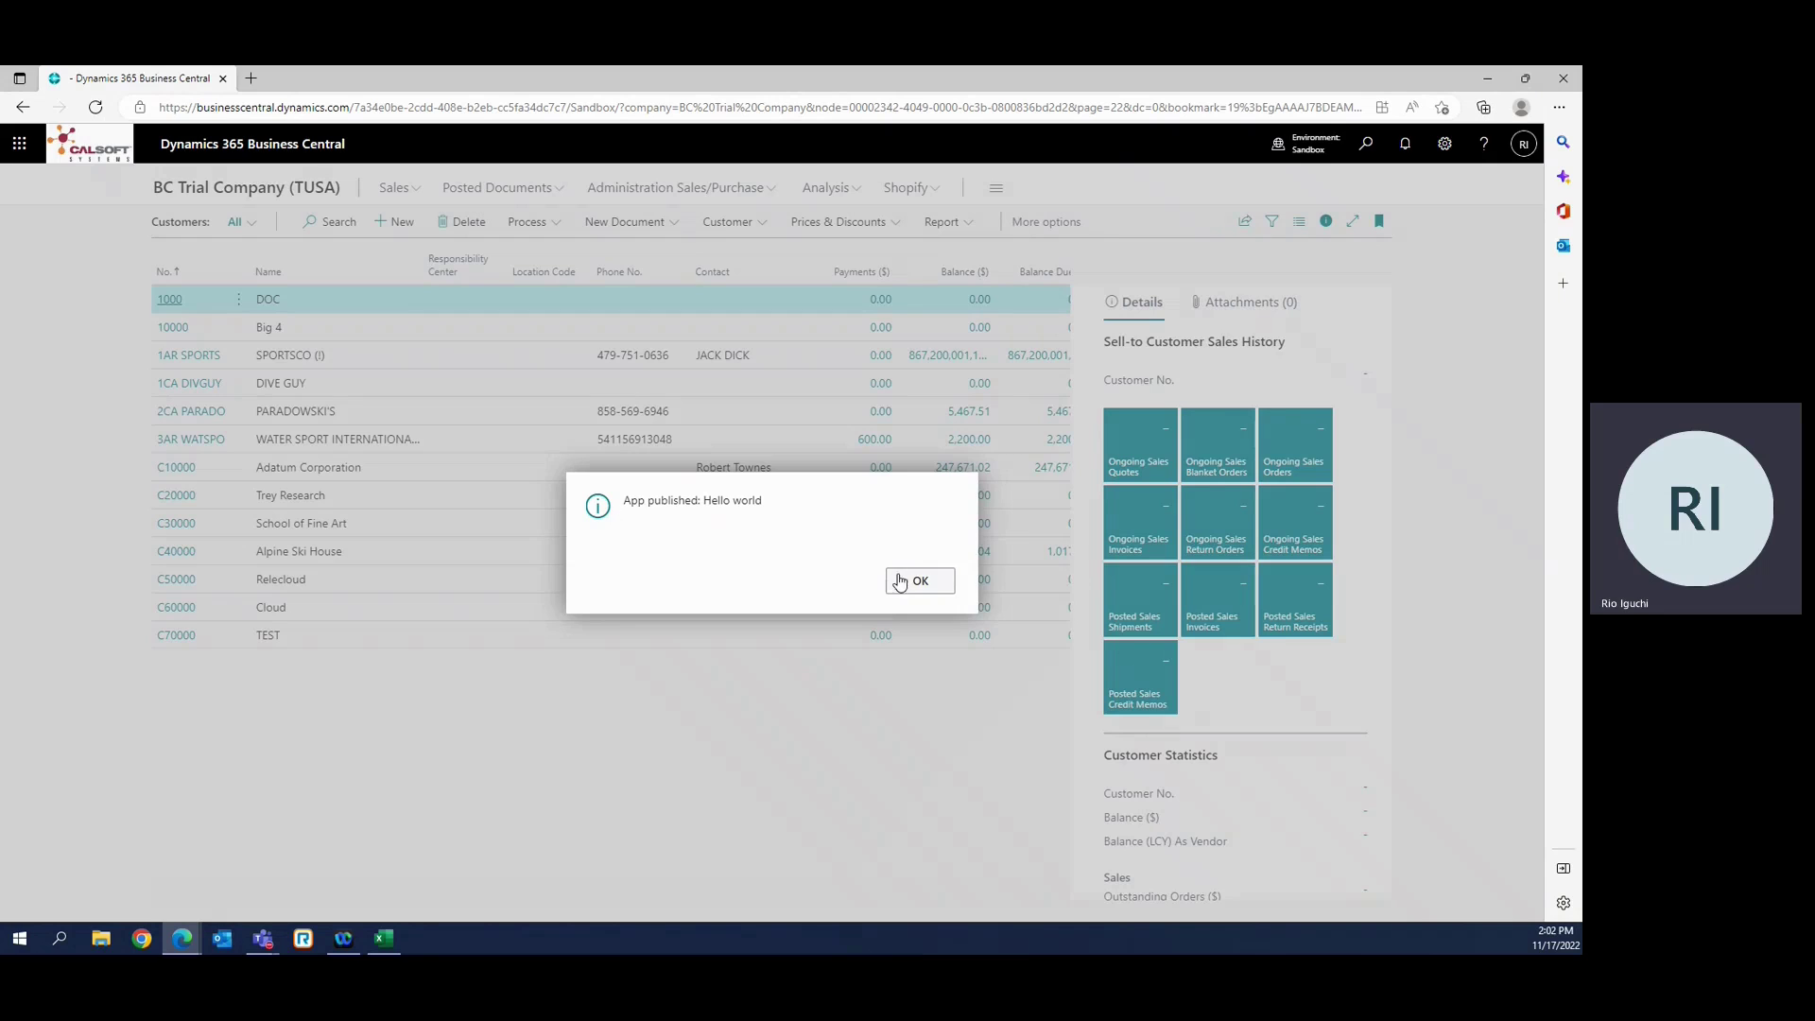
pyautogui.click(914, 581)
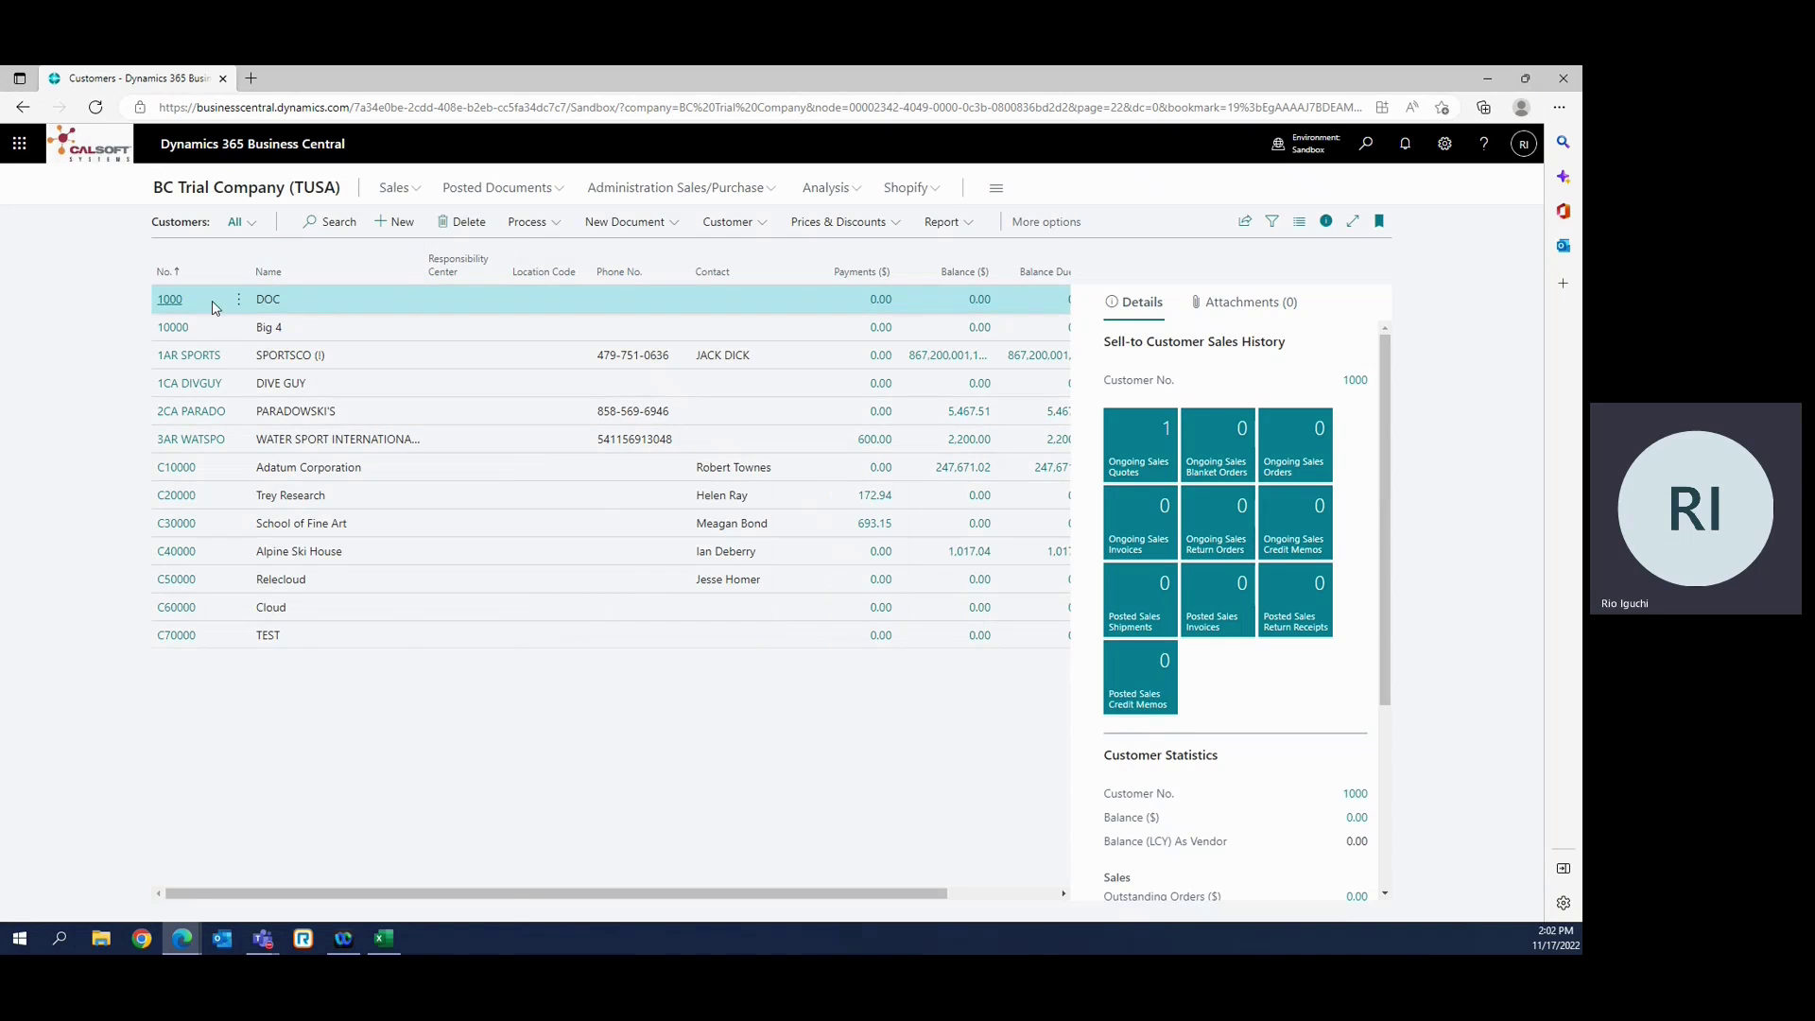
# Confirm the 1,000 credit limit on the DOC and Big 4 customer cards.
pyautogui.click(170, 299)
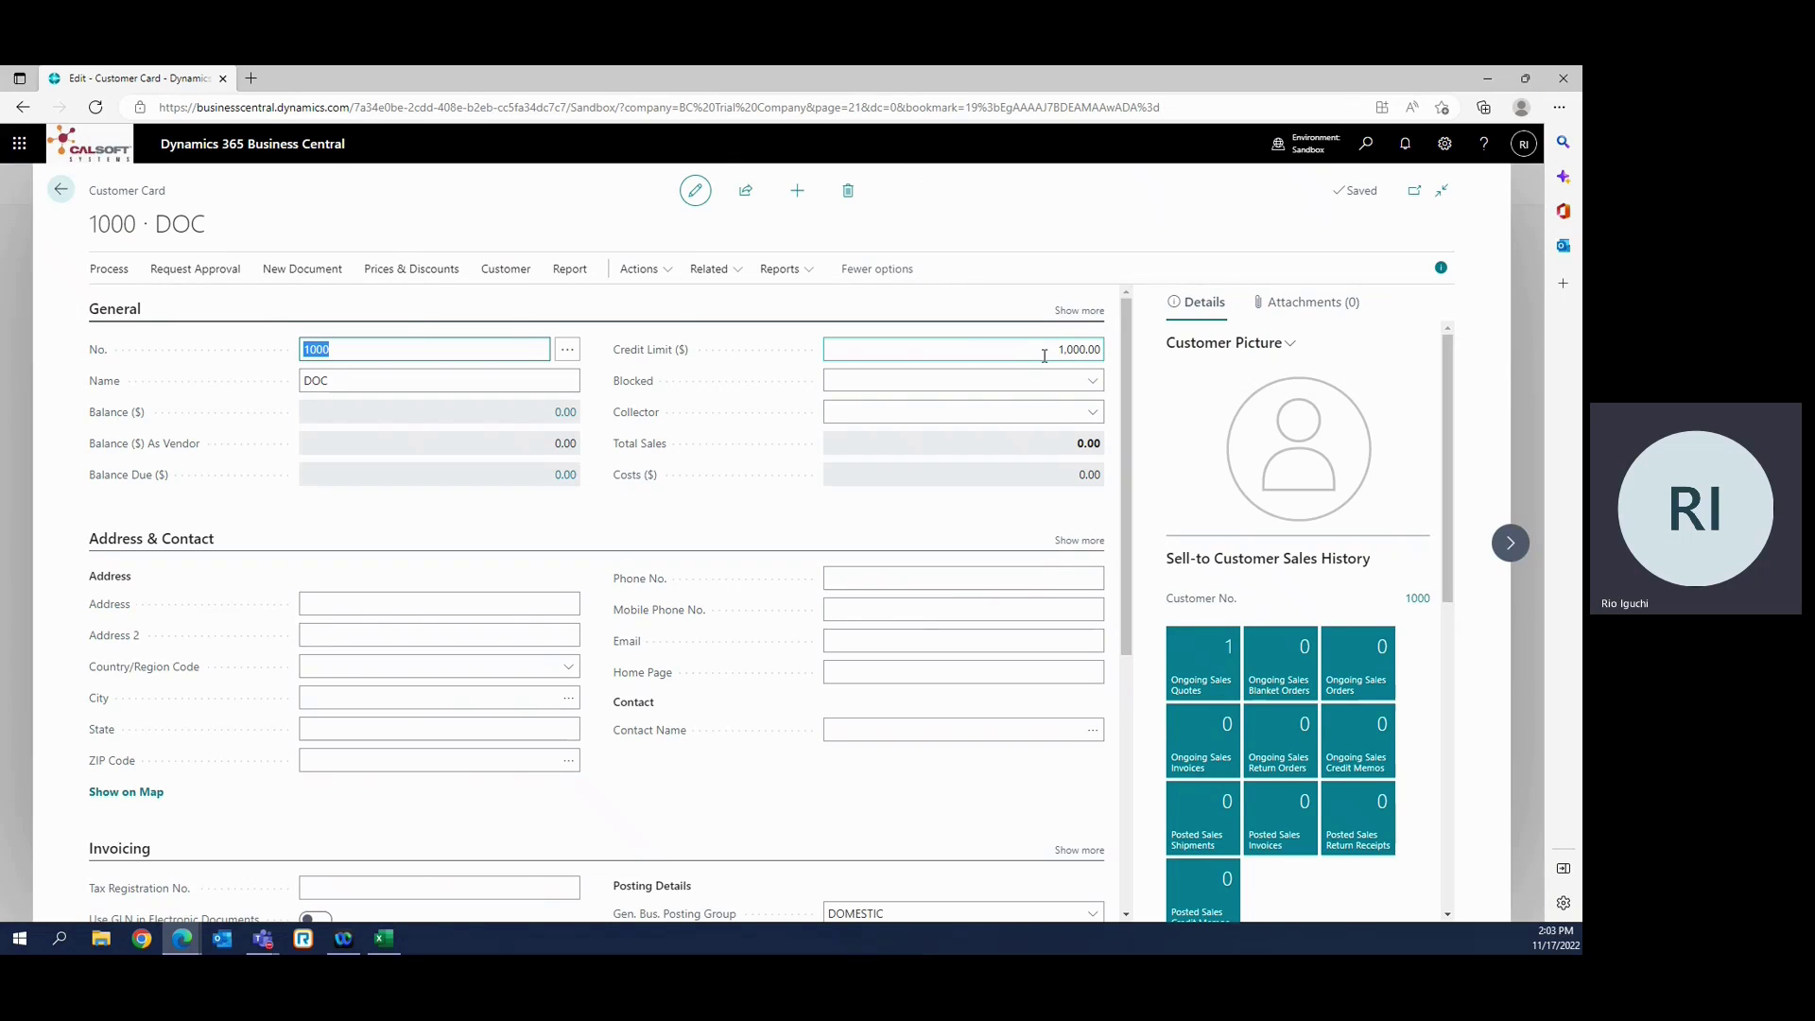
pyautogui.click(61, 190)
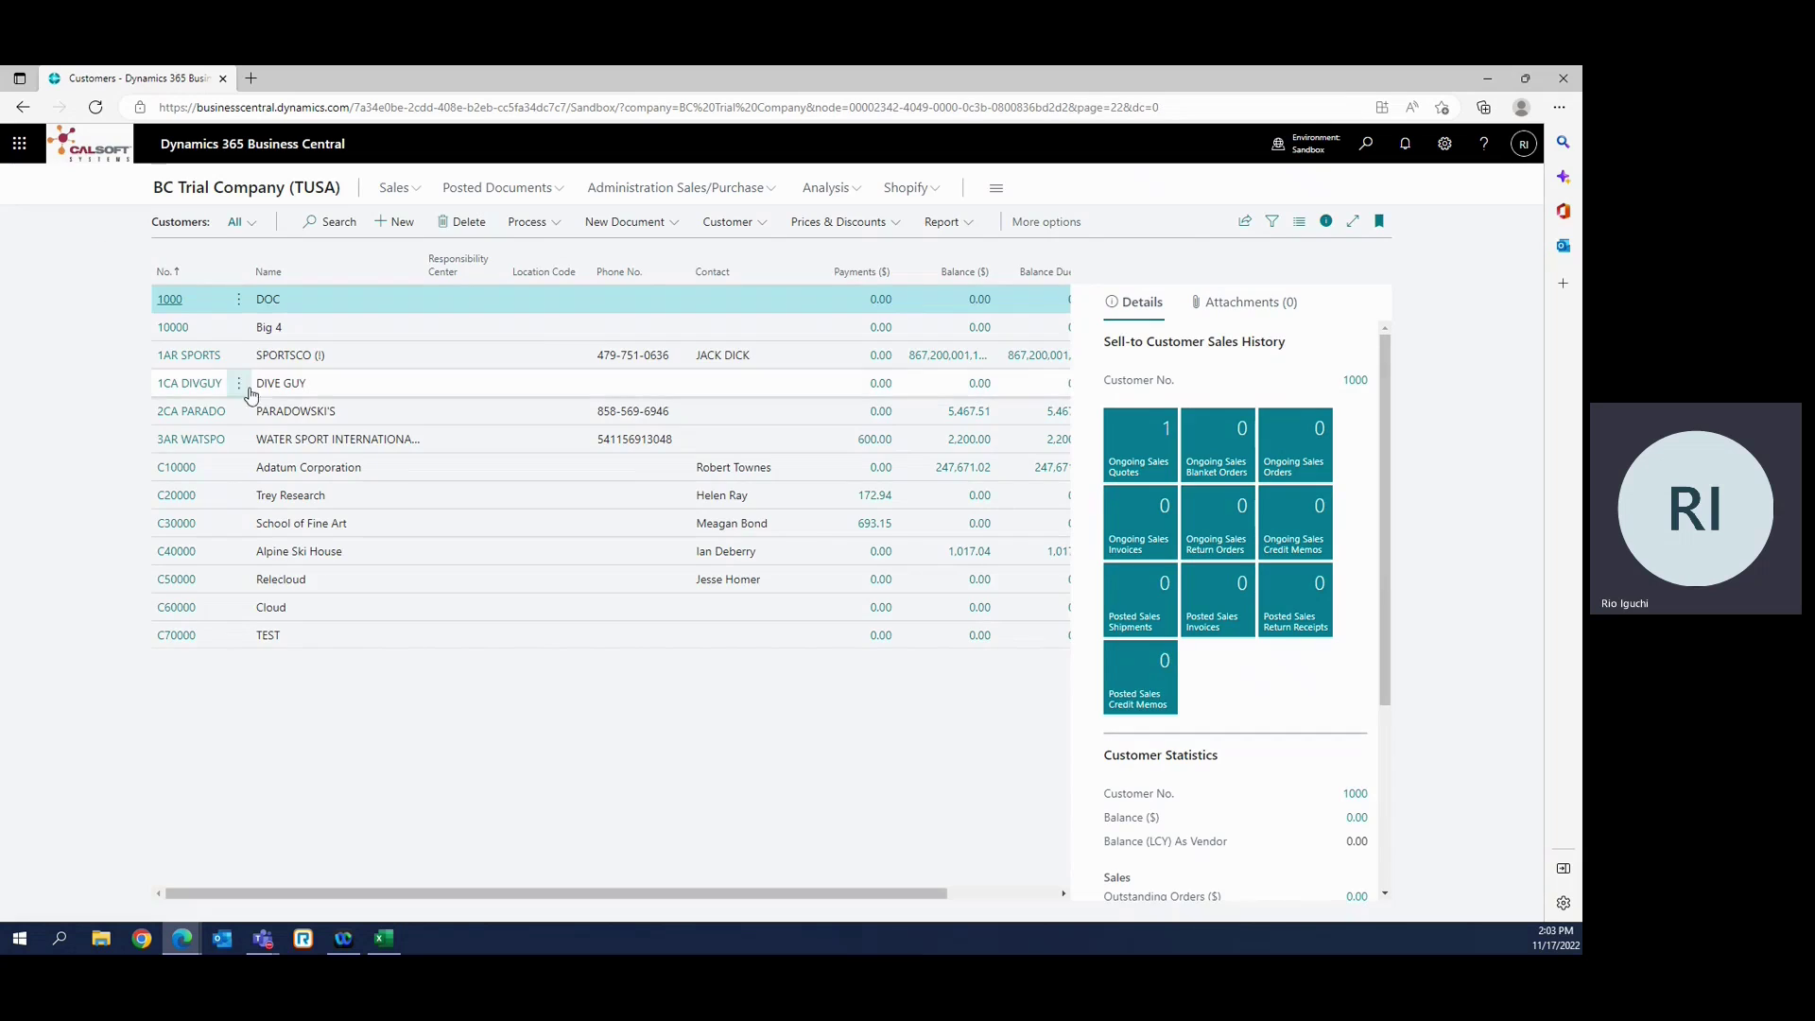
pyautogui.click(172, 327)
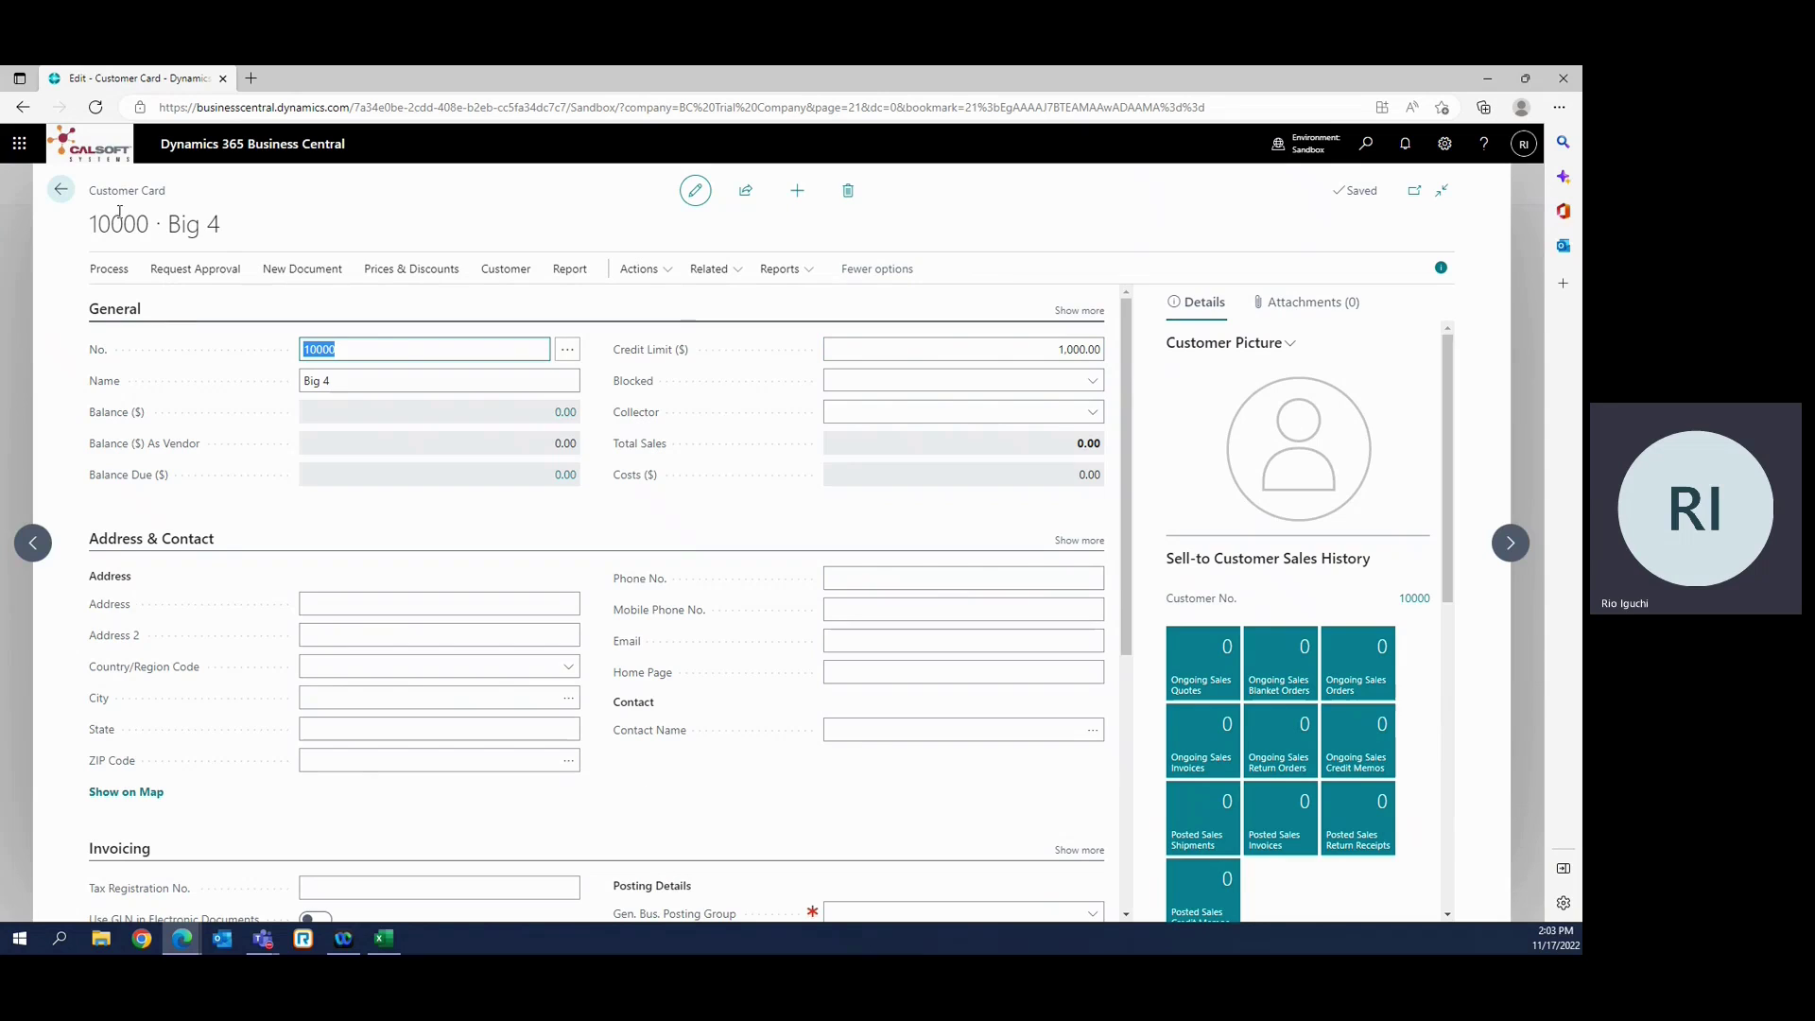
pyautogui.click(62, 191)
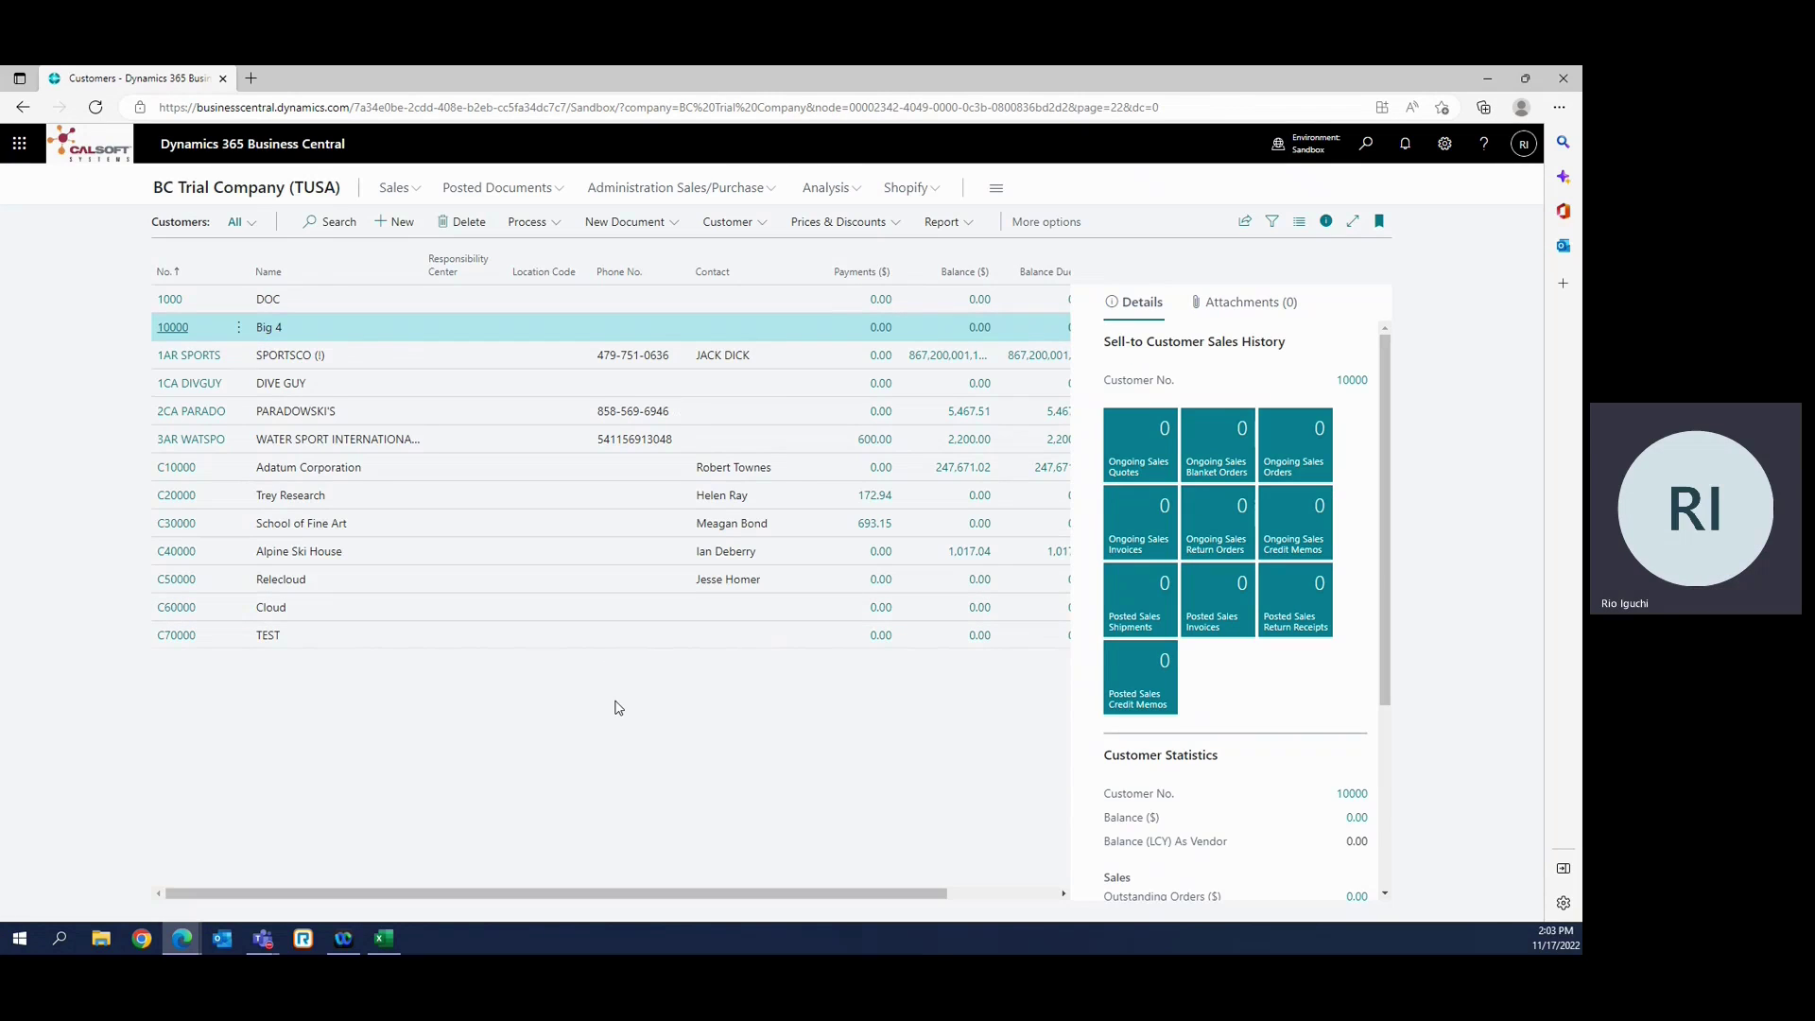